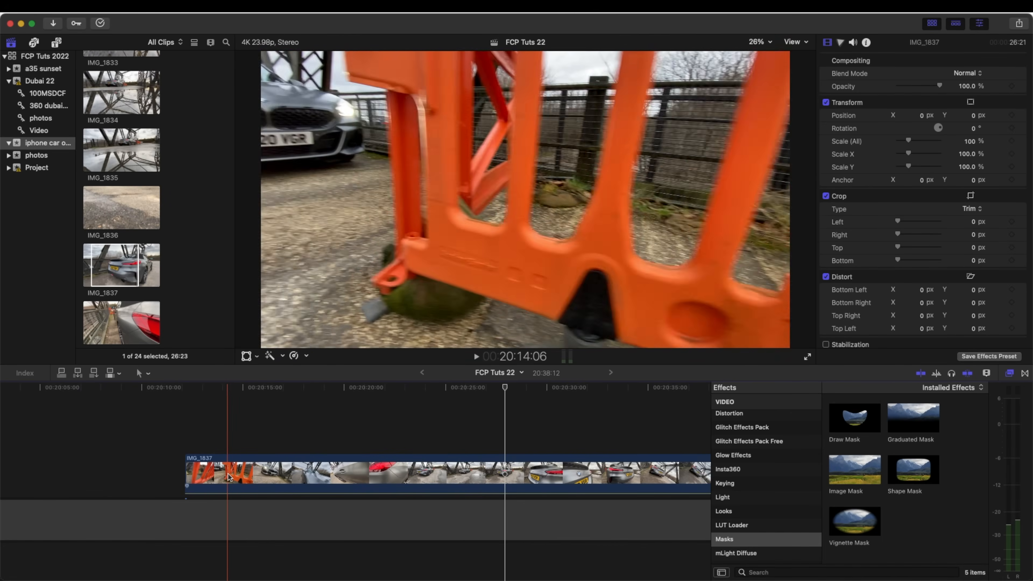
- Split the playback speed of clip IMG_1837 at 20:16:09 and 20:16:21, around the close front view of the car
click(272, 480)
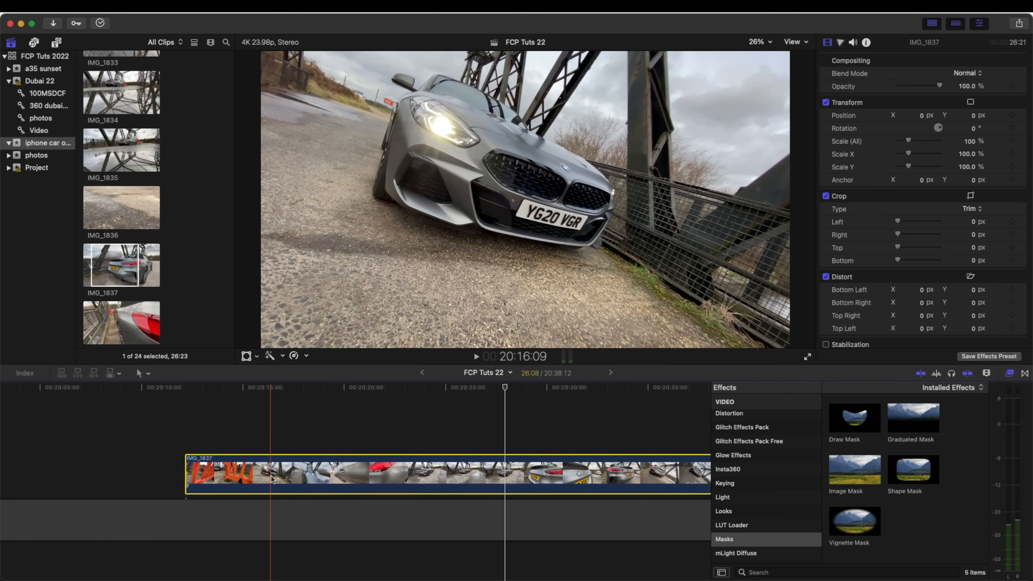
key(shift+b)
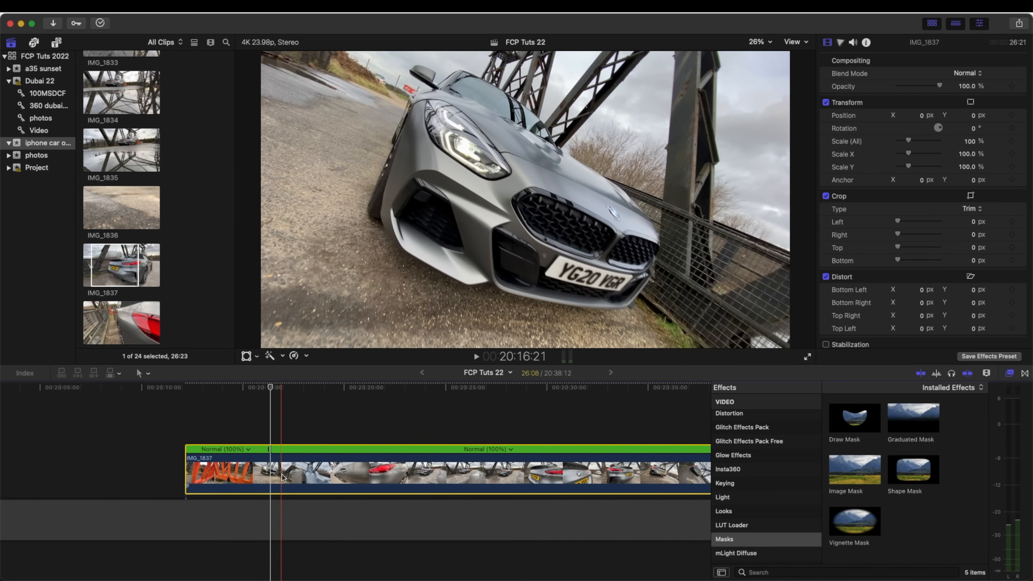
key(shift+b)
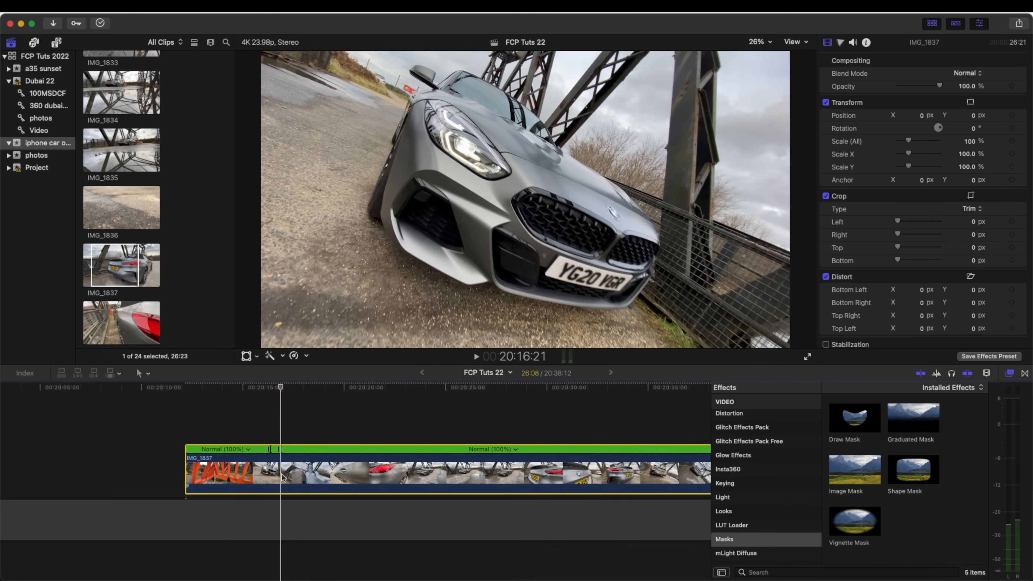
key(super+equal)
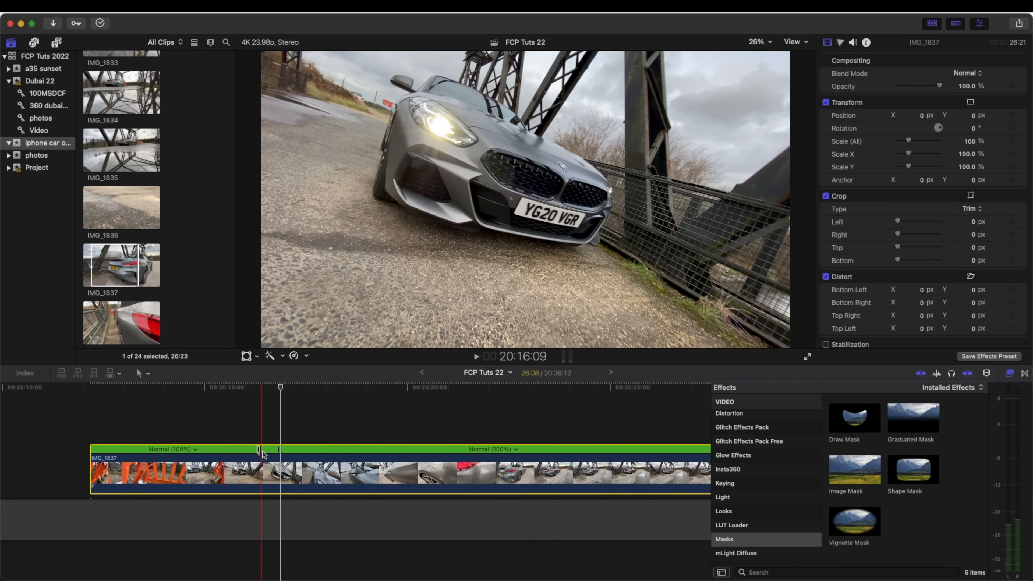
scroll(340, 468, right, 1)
scroll(340, 469, left, 1)
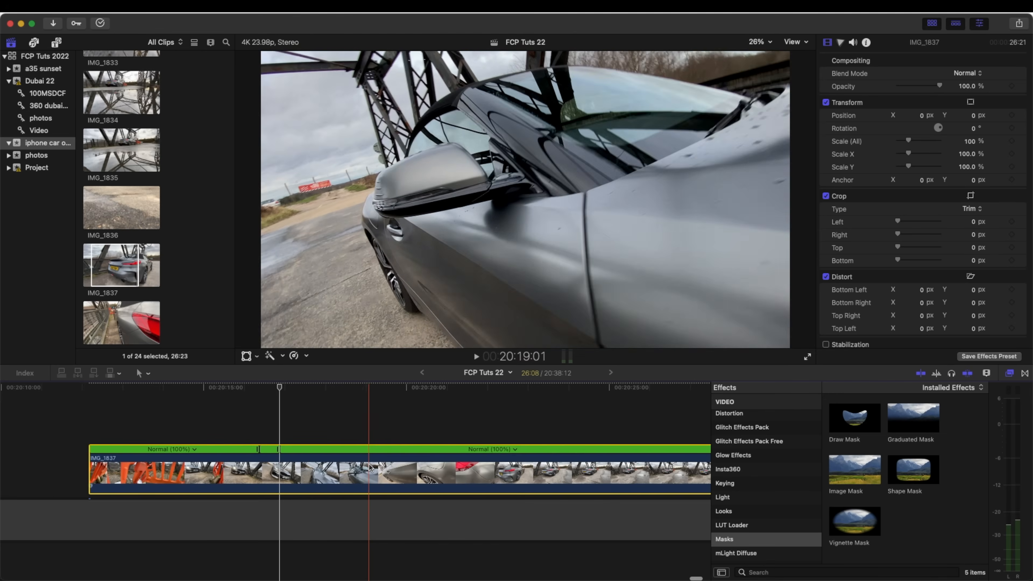
- Add speed splits to the clip at 20:18:17 and 20:19:02, on either side of the wing mirror shot
click(356, 468)
key(super+b)
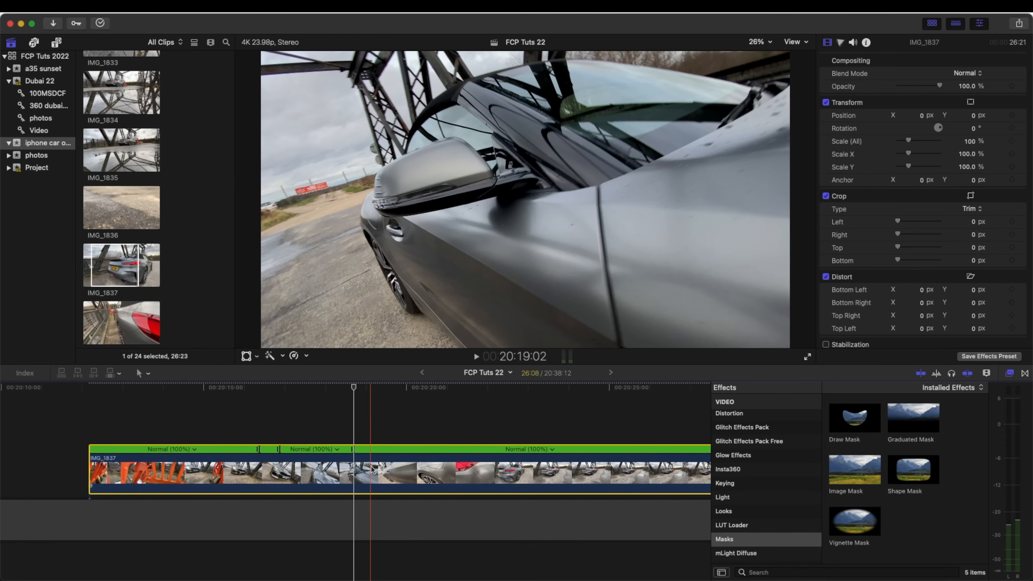
click(372, 467)
key(super+b)
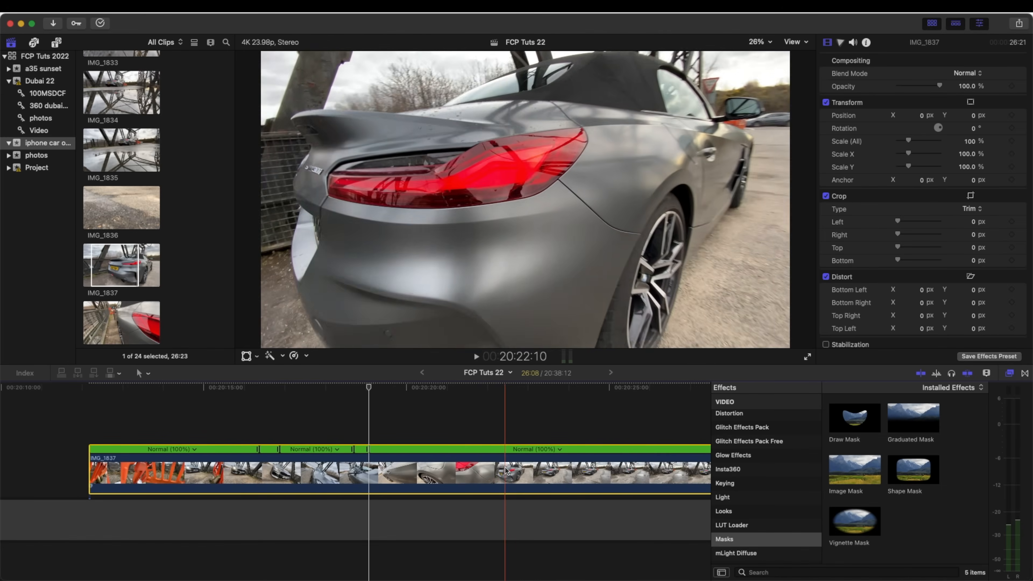
- Add speed splits at 20:23:00 and a few seconds after it, isolating the wide rear three-quarter view
click(528, 471)
key(super+b)
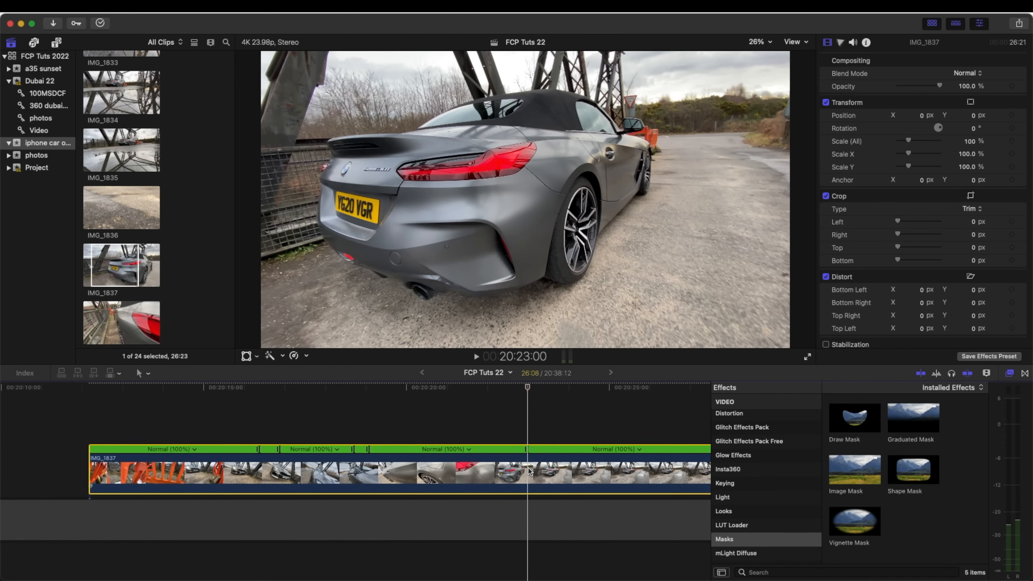
scroll(499, 463, right, 3)
click(566, 470)
key(super+b)
scroll(565, 468, right, 10)
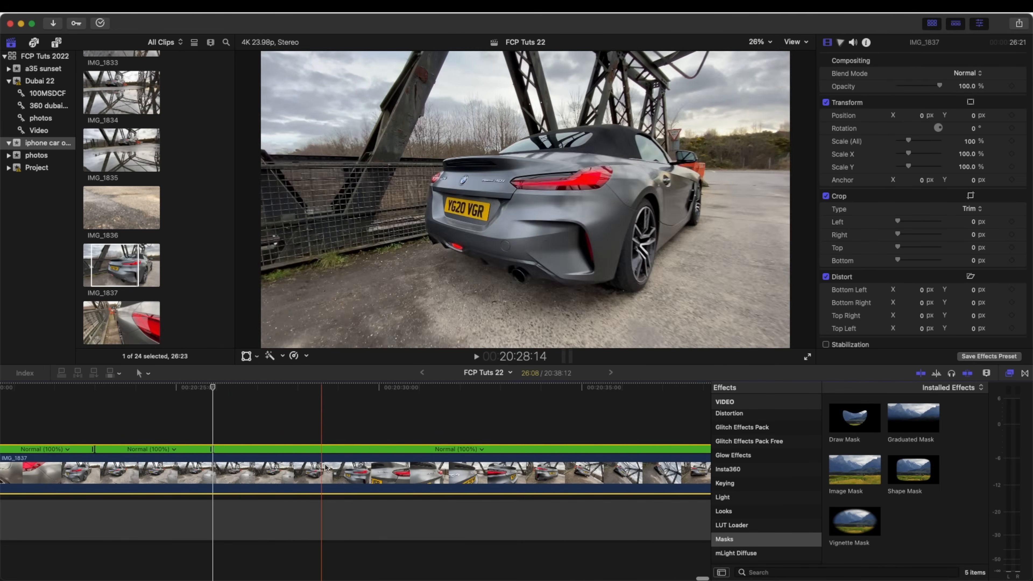
- Add speed splits at 20:30:22 and 20:31:15, around the close-up of the rear badge
click(419, 470)
key(super+b)
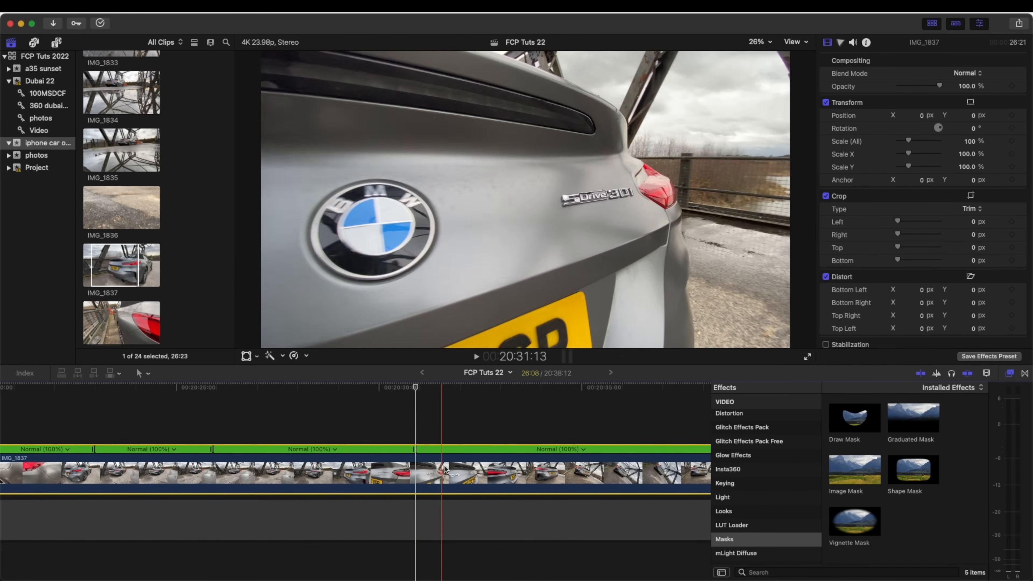
click(447, 469)
key(shift+b)
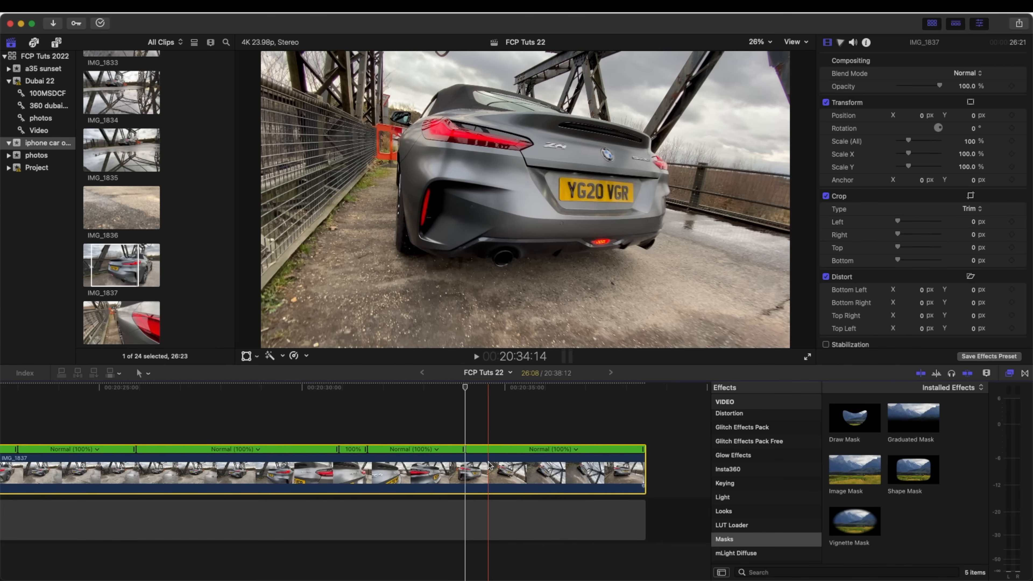
key(shift+b)
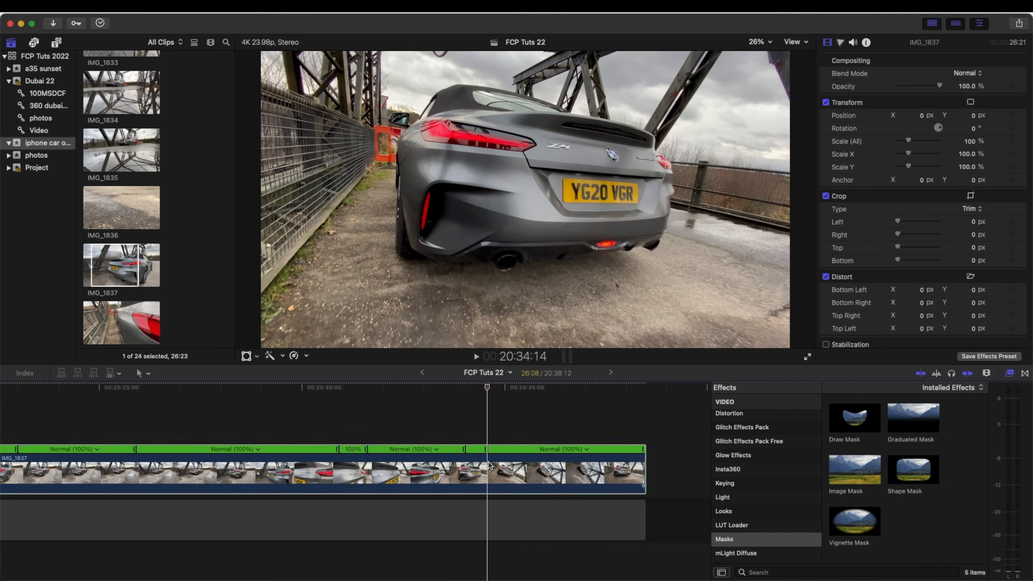
key(super+z)
key(super+z)
- Add speed splits at 20:35:08 and about a second further on, around the final tilted rear view
click(520, 474)
key(shift+b)
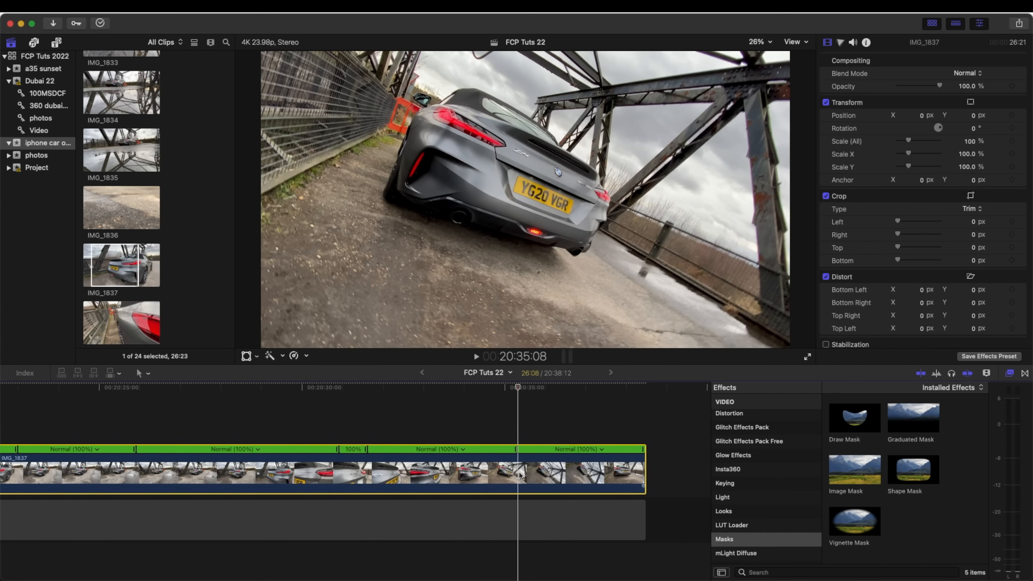
click(556, 474)
key(shift+b)
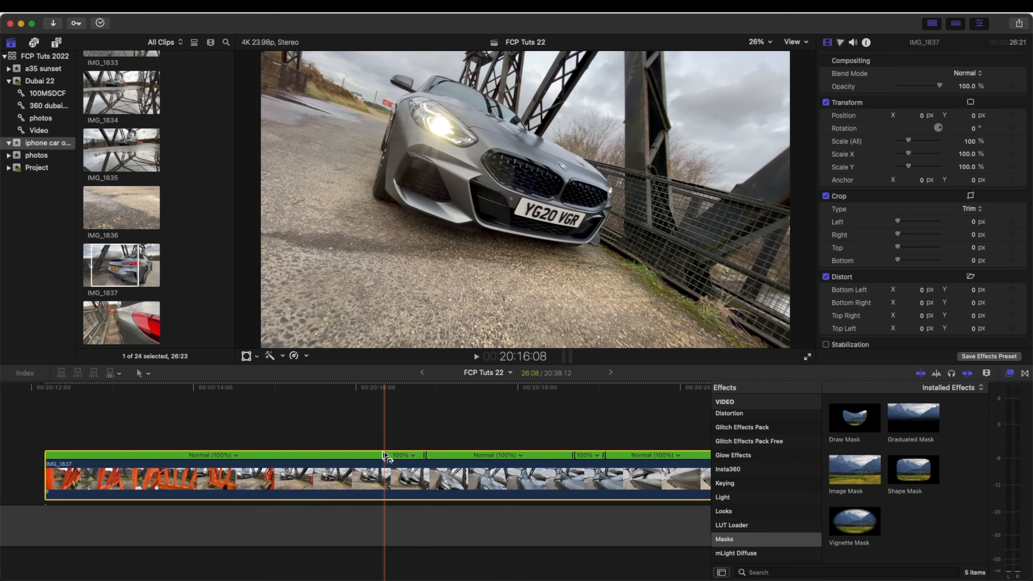
- Speed up the clip's opening segment by shortening it up to the front view of the car
drag(385, 455, 138, 458)
scroll(139, 458, left, 3)
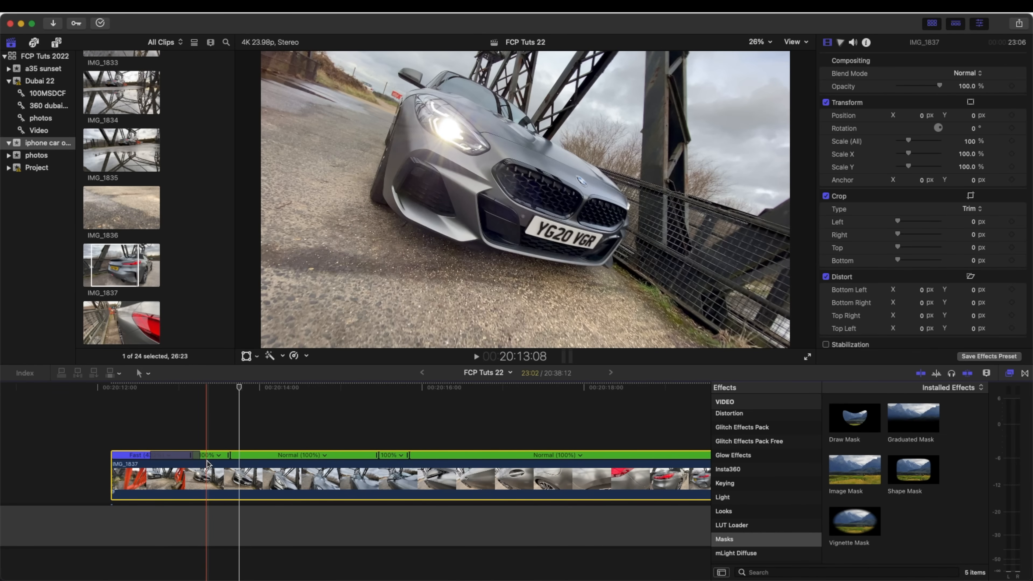
- Try slowing the front-view speed segment to 40% and play it back
drag(229, 457, 286, 458)
key(space)
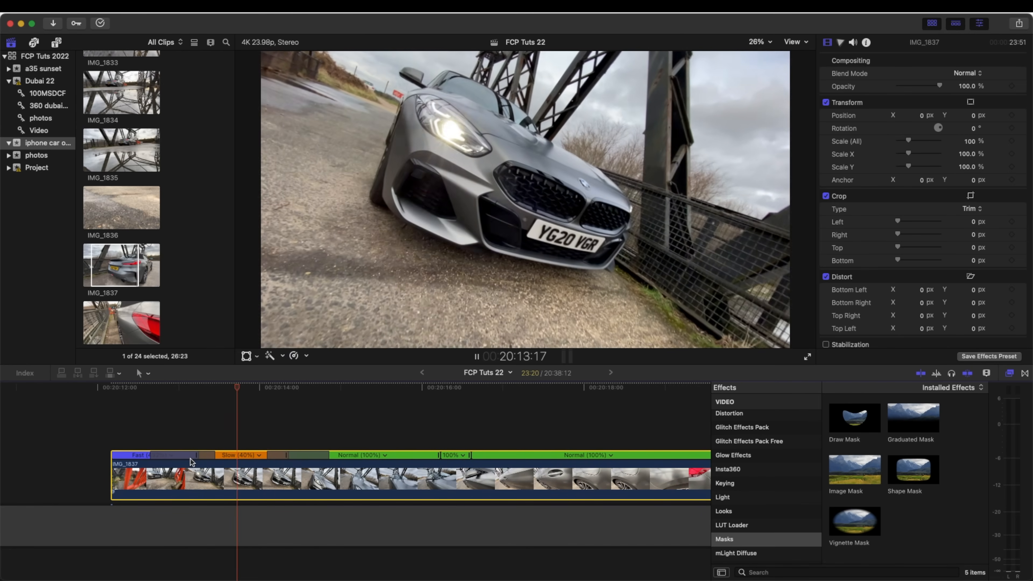
key(super+z)
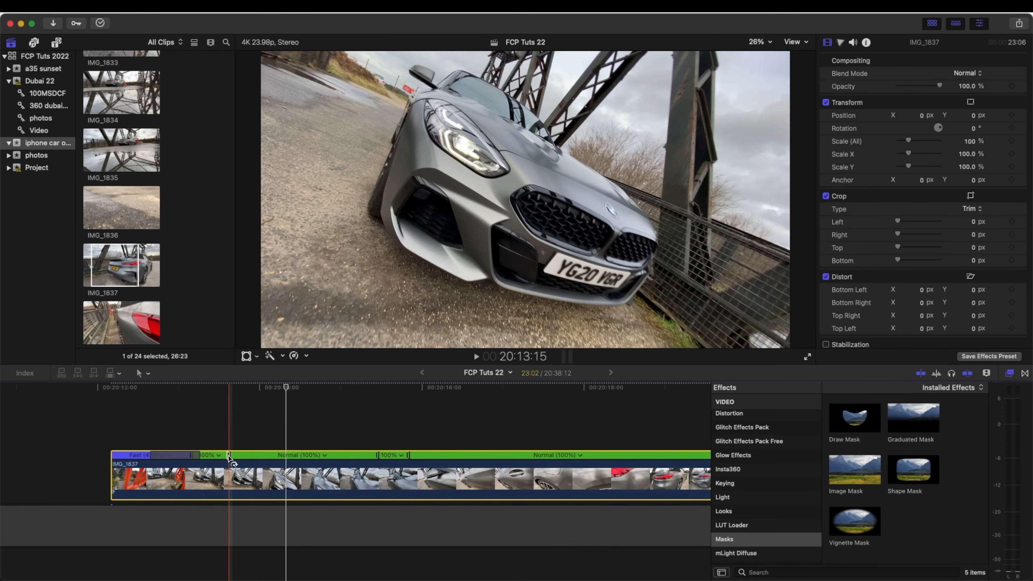
- Speed up the remaining in-between segments of the clip, keeping the chosen car views at 100%
mouse_move(379, 456)
mouse_down()
mouse_move(268, 459)
mouse_move(476, 462)
mouse_move(366, 461)
mouse_up()
scroll(493, 457, right, 8)
drag(570, 457, 314, 456)
scroll(313, 457, right, 3)
drag(569, 457, 433, 459)
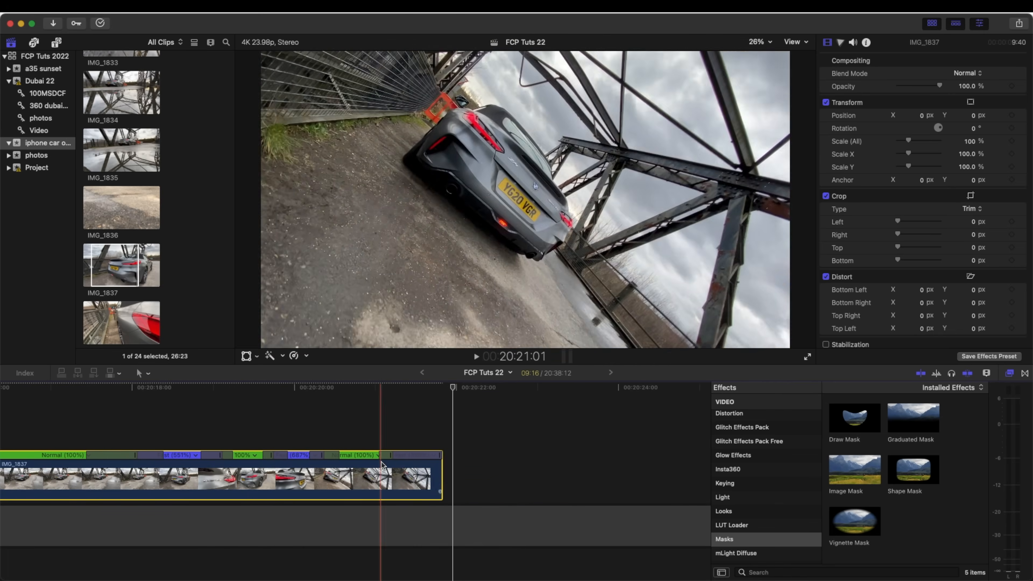
- Lengthen the speed transitions between the clip's fast and normal segments so the ramps are more gradual
scroll(425, 457, left, 15)
scroll(427, 455, right, 4)
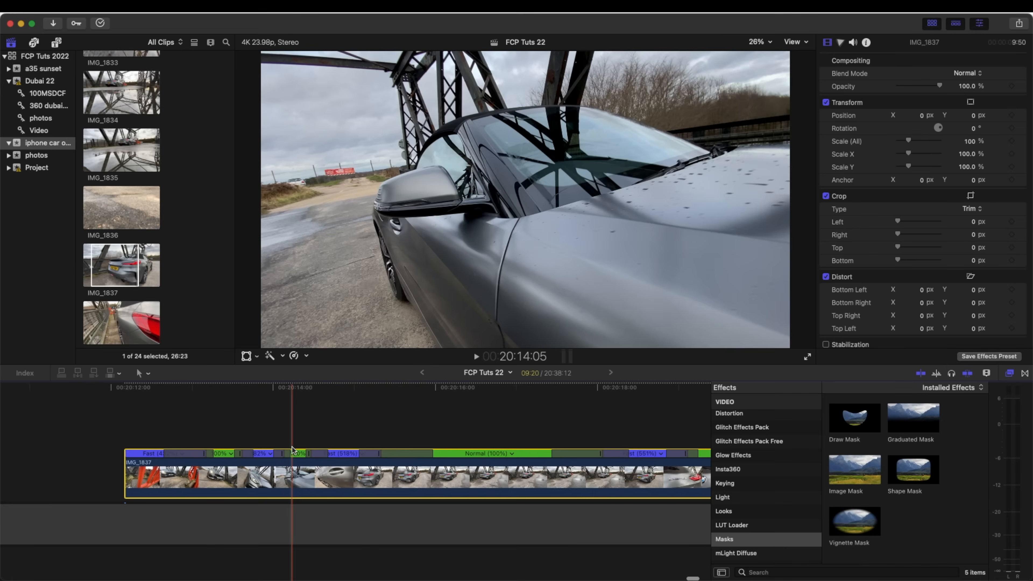
key(super+equal)
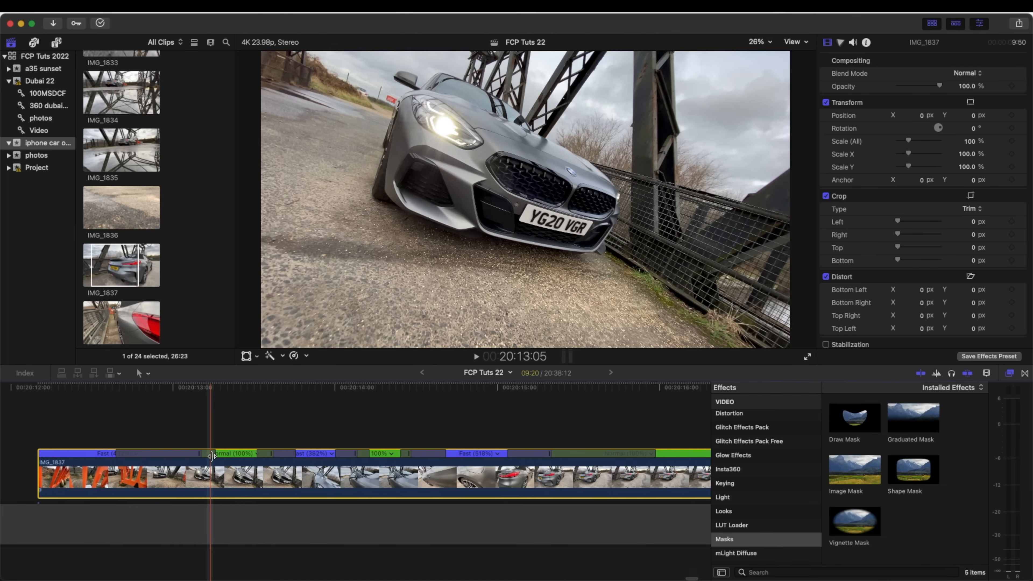
scroll(183, 454, left, 2)
drag(143, 453, 346, 457)
key(super+minus)
key(super+minus)
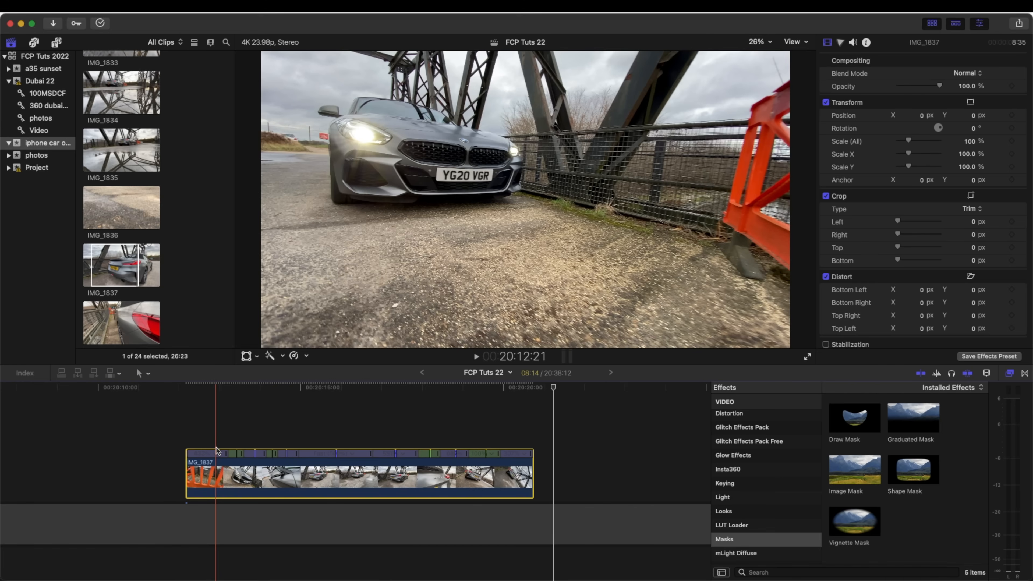
- Edit the source frame of the speed transition at 20:14:21, shifting it slightly at the rear three-quarter view
key(super+equal)
key(super+equal)
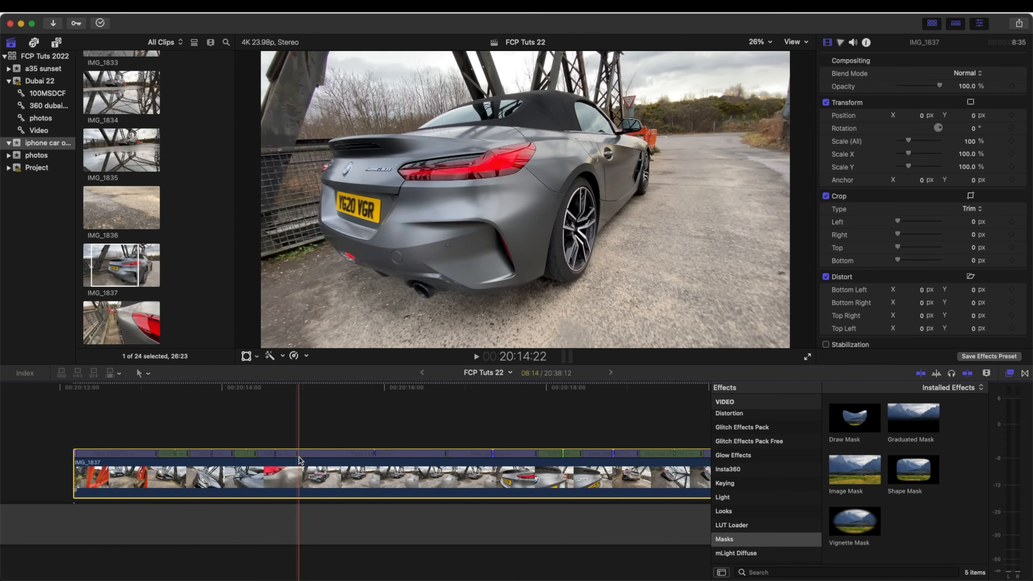
scroll(310, 462, left, 3)
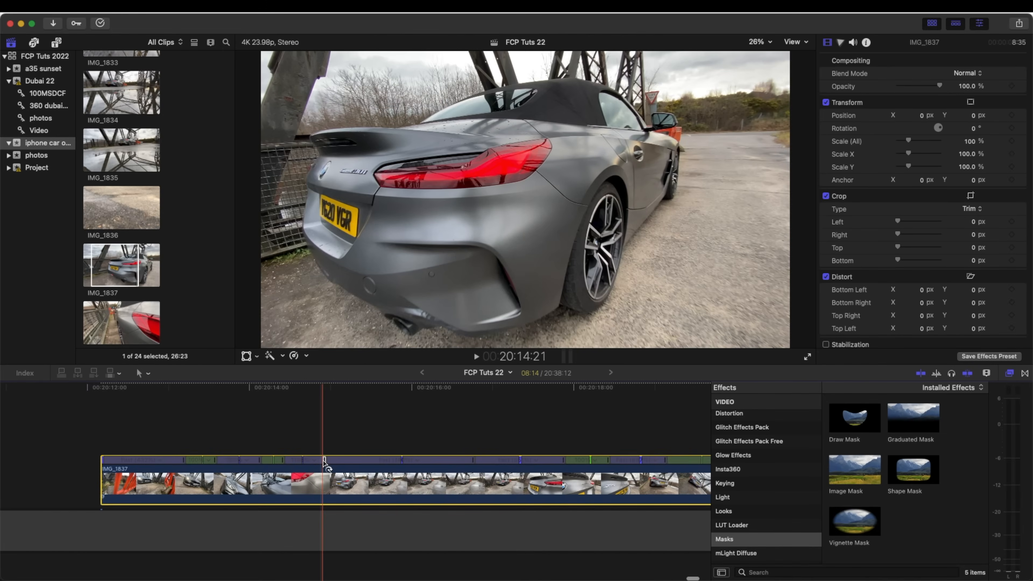
double_click(325, 461)
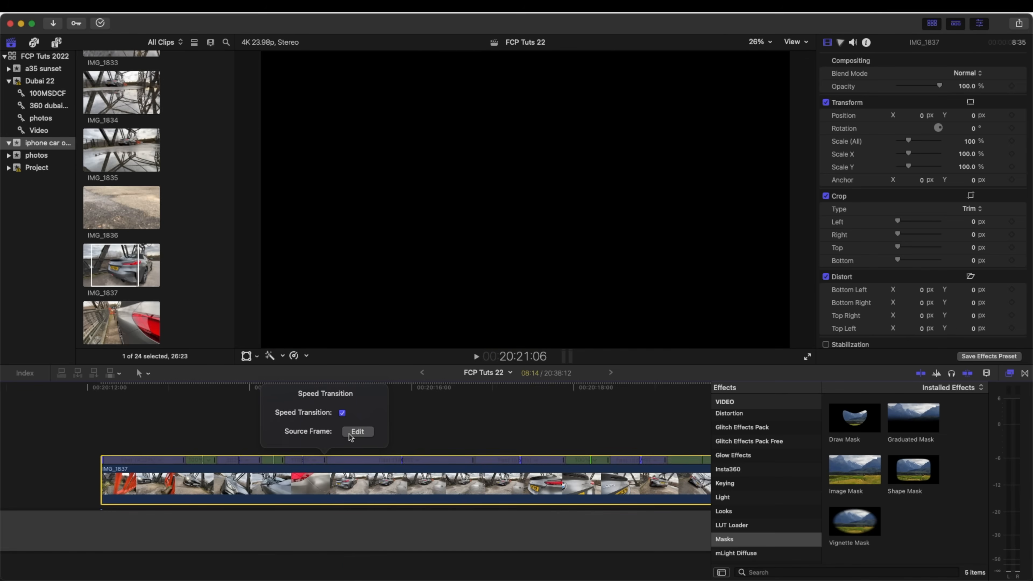
click(358, 431)
drag(328, 461, 333, 462)
- Play back the speed-ramped clip, checking the section with the wide rear view around 20:15:05
key(space)
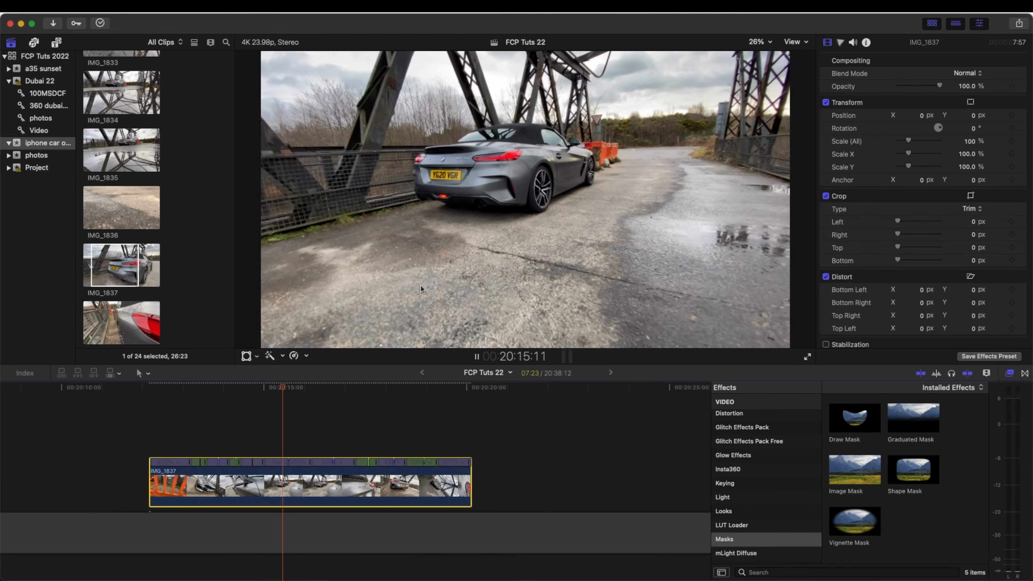
key(space)
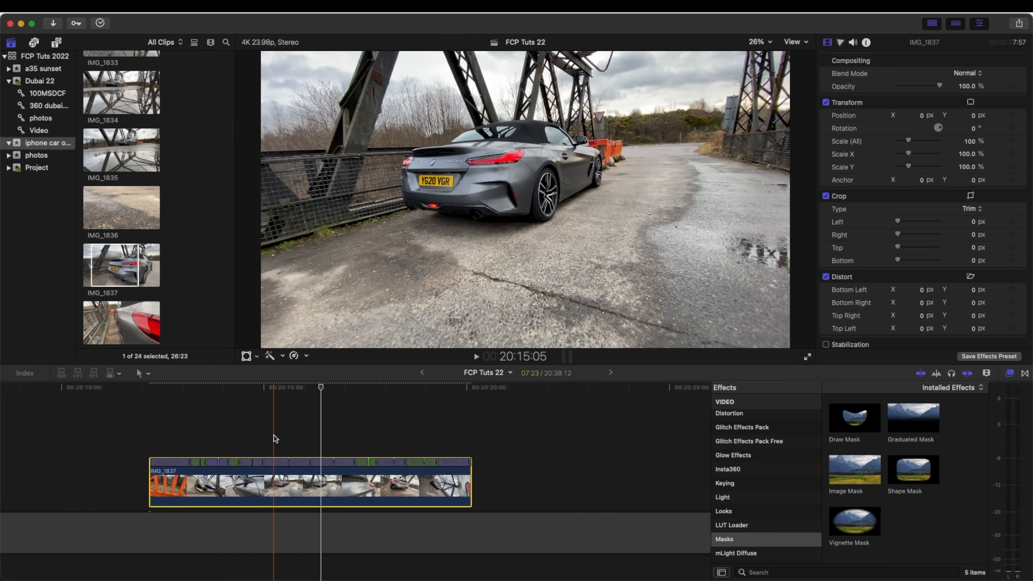
click(274, 435)
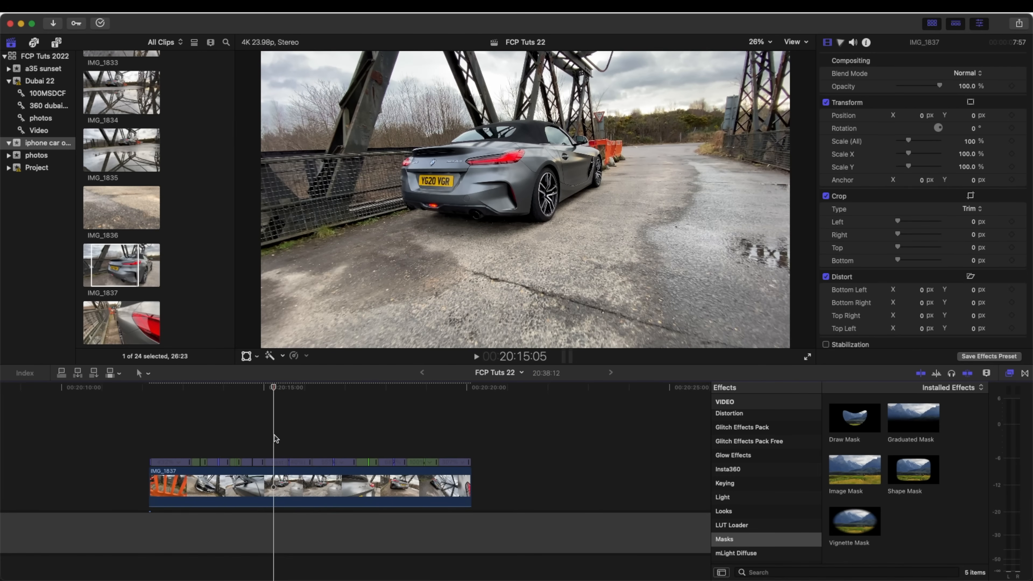
click(274, 485)
click(272, 437)
key(space)
key(space)
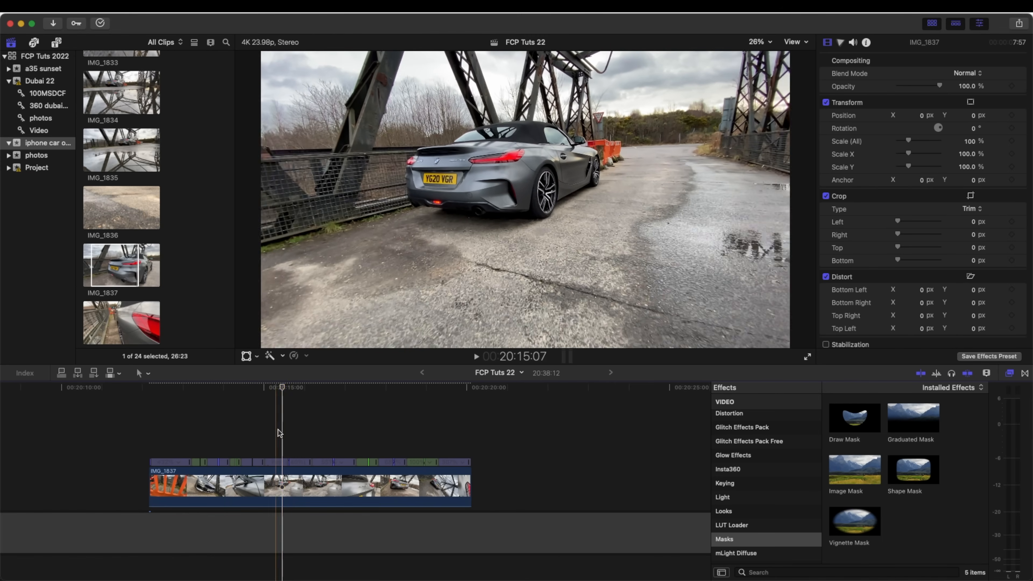
- Add the slow Zoom In and out Smooth title from Smooth Camera Zooms above the clip's wide rear-view section
click(276, 390)
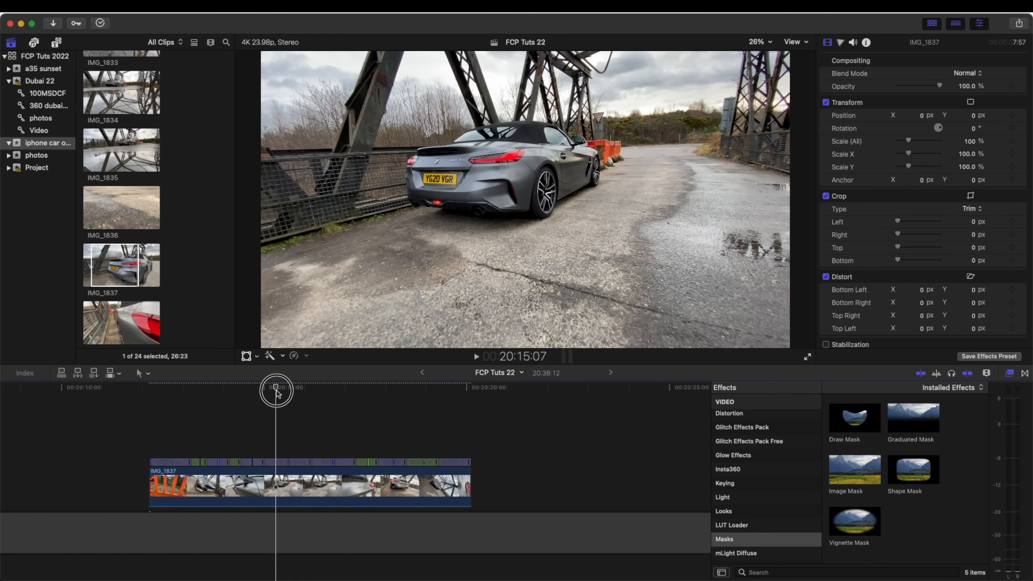
click(57, 43)
scroll(42, 227, down, 2)
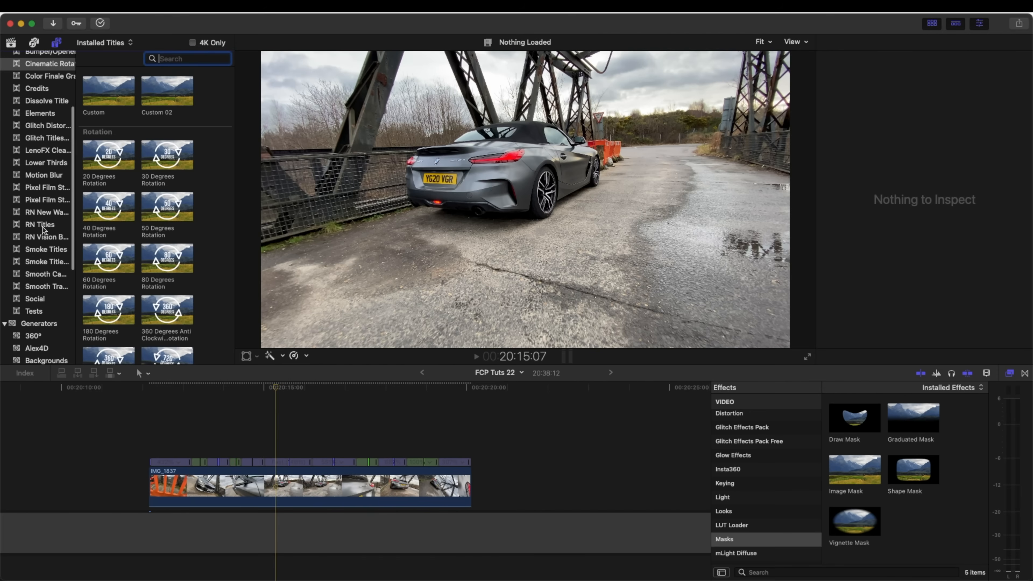
click(49, 274)
drag(76, 250, 129, 248)
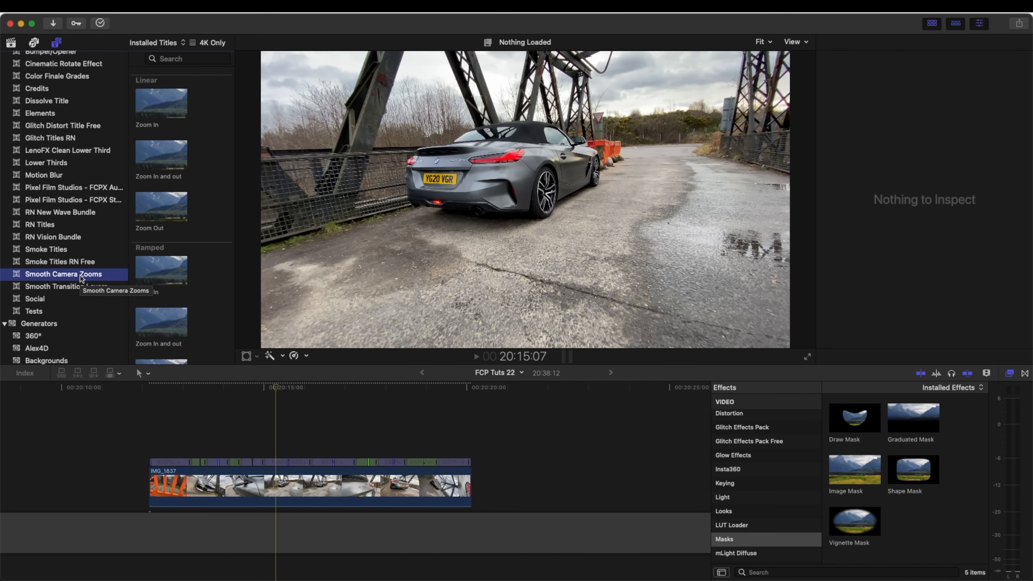
scroll(186, 274, down, 5)
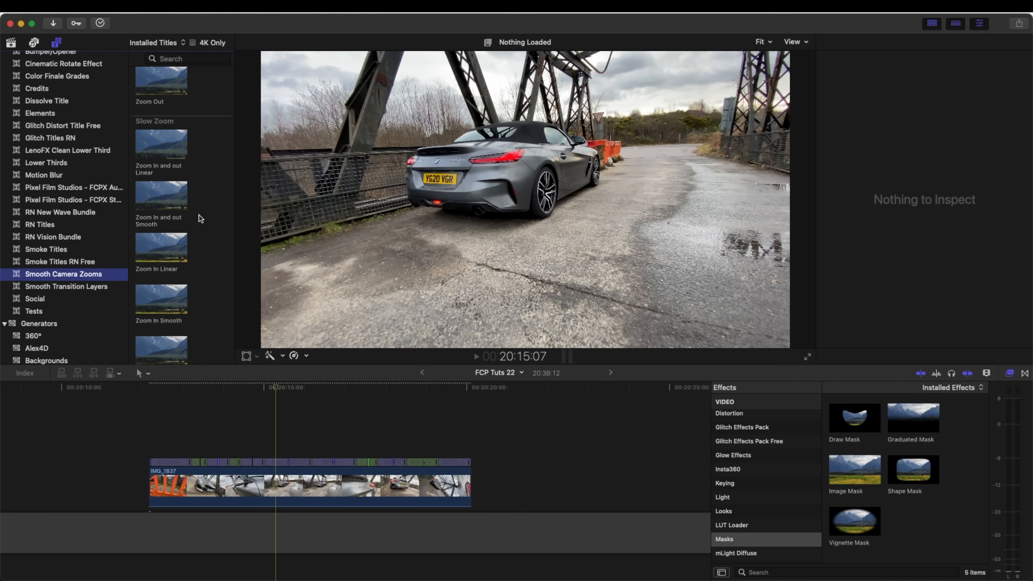
scroll(200, 215, up, 2)
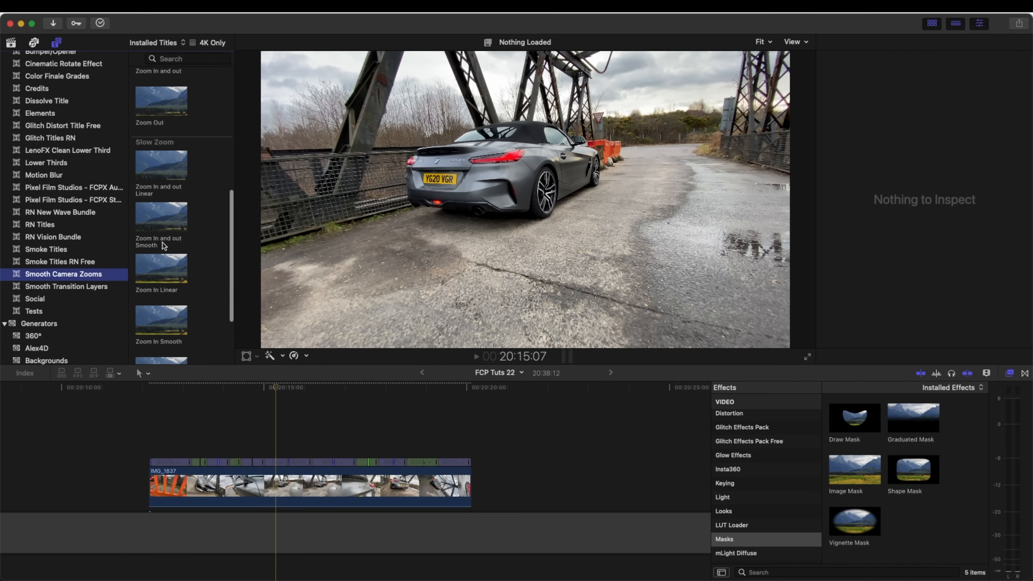
drag(156, 223, 265, 448)
- Trim the end of the zoom title so it lasts about 2:13 over the wide rear-view section
key(super+4)
drag(470, 446, 284, 448)
key(super+equal)
- Move the zoom's center above the car's roof to X -0.02, Y 0.29, and bring the title's duration to 2:15
drag(506, 165, 519, 122)
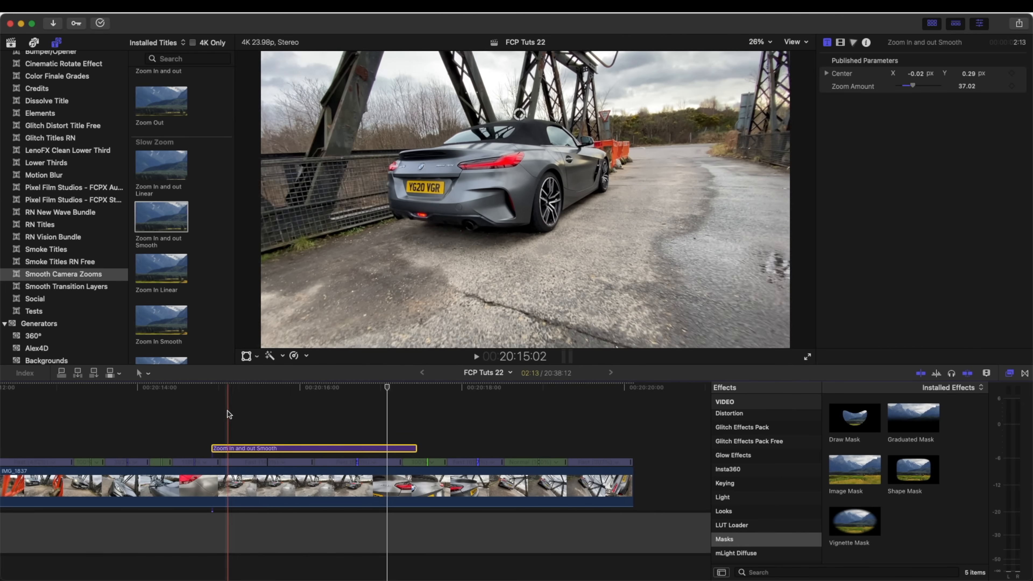
key(super+z)
click(265, 448)
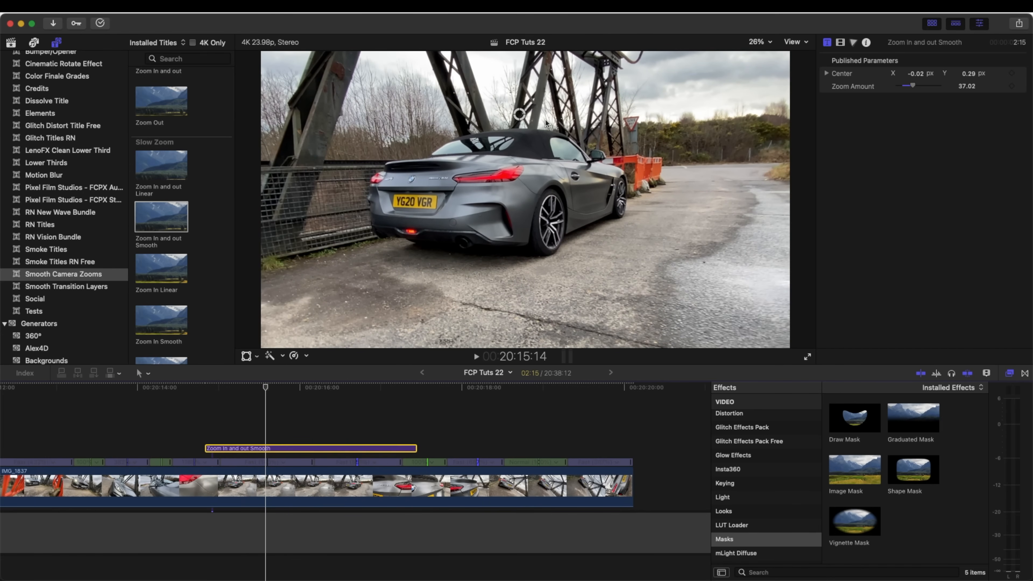
- Move the first zoom's center to X -0.03, Y 0.25 and add a second slow Zoom In and out Smooth title over the rear-badge section
drag(520, 118, 518, 126)
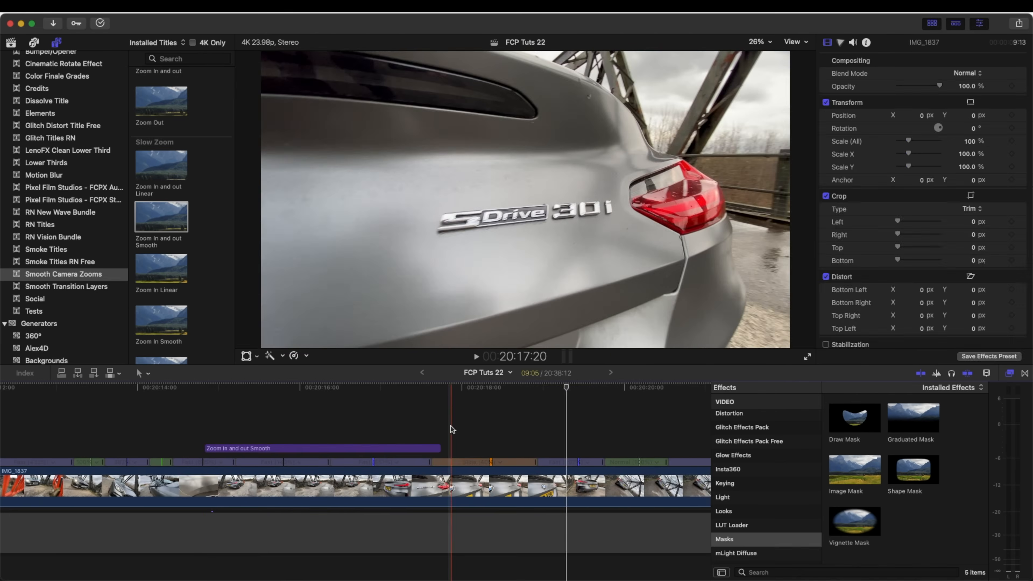
key(q)
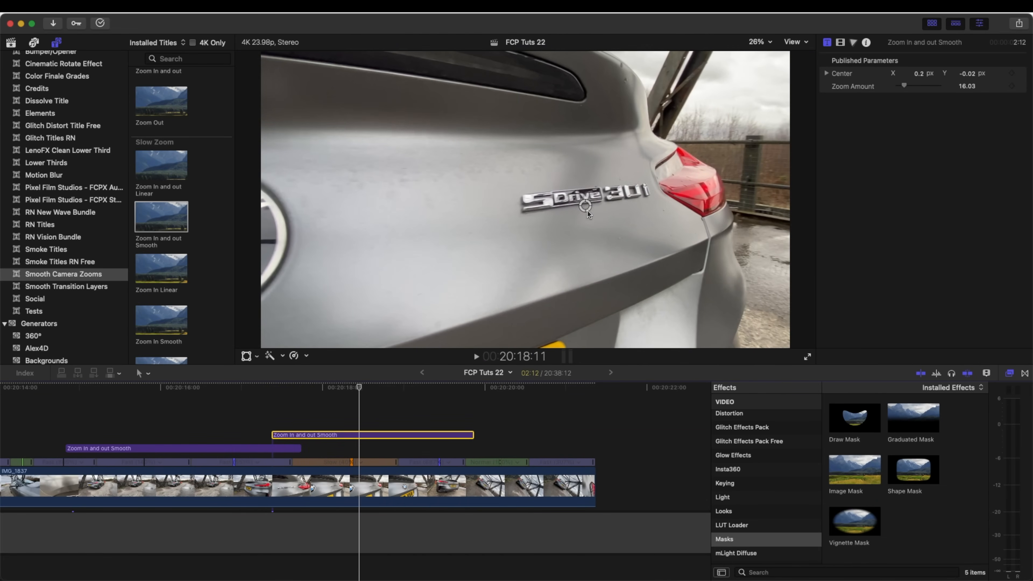
- Set the second zoom's center over the rear badge to X 0.32, Y 0, raise its zoom amount to 34.67, and play back the result
drag(611, 205, 609, 199)
drag(905, 85, 912, 85)
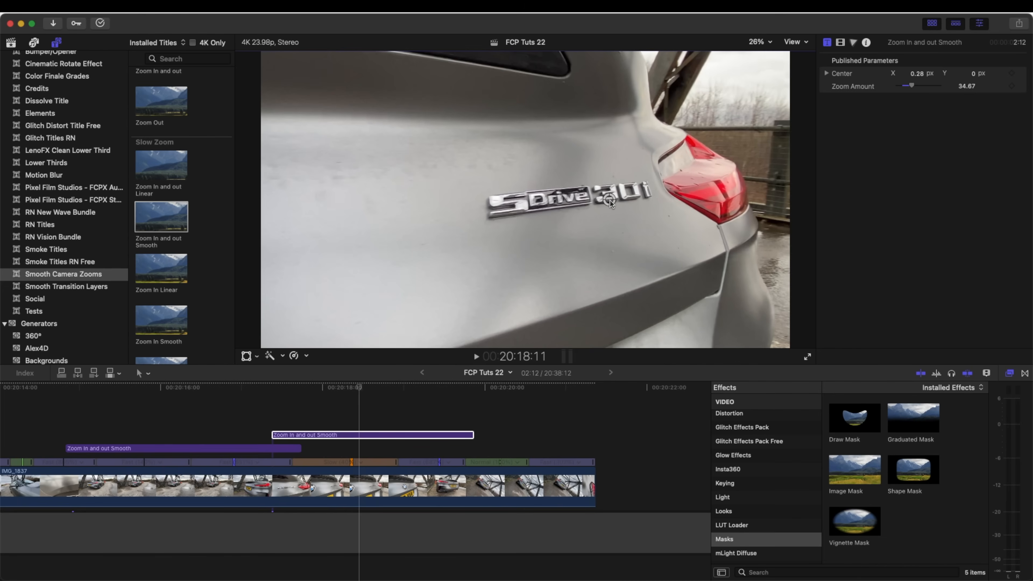
drag(622, 199, 620, 199)
key(space)
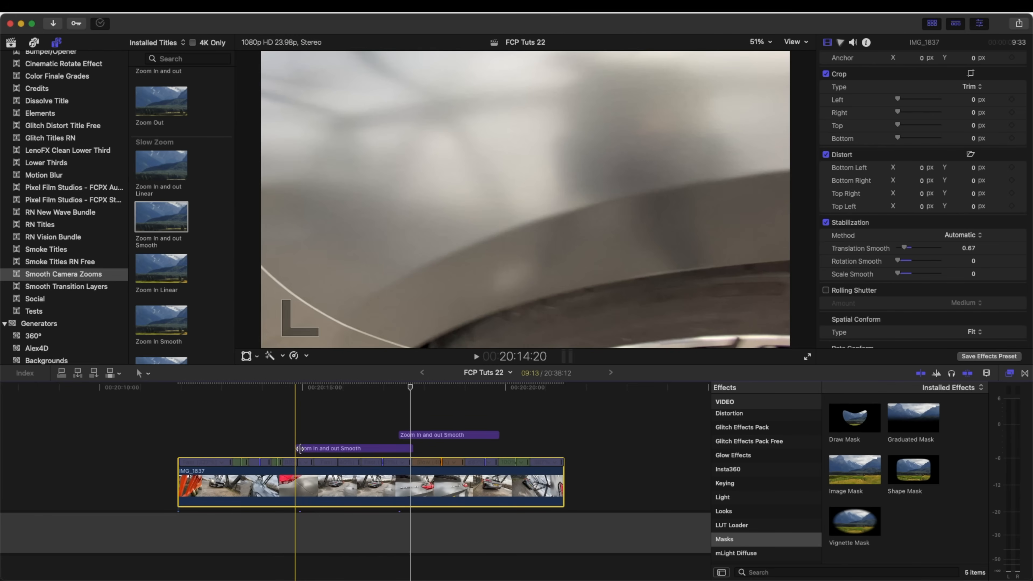
key(space)
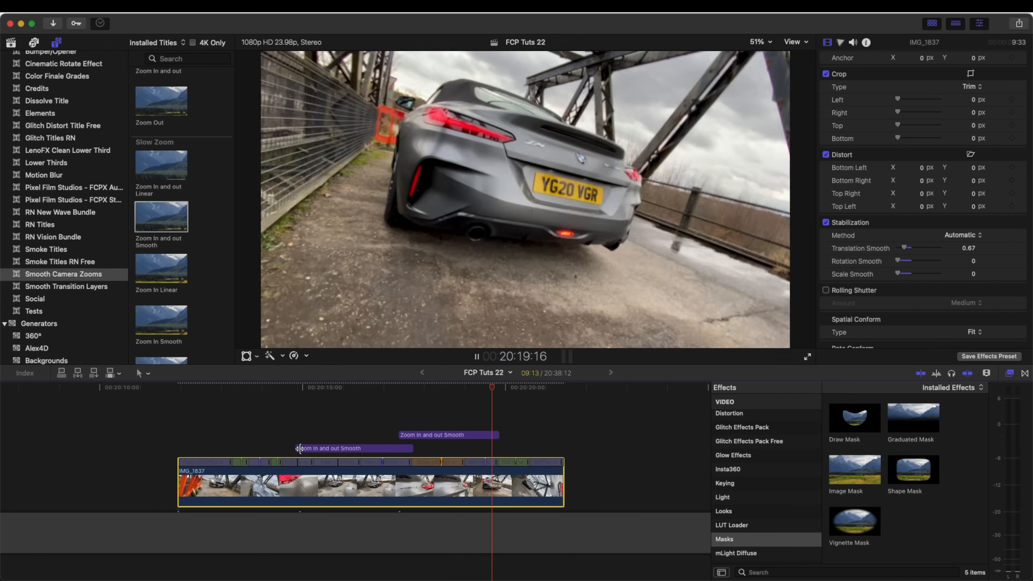
- Add an Adjustment Layer title above both zoom titles, starting at the beginning of the IMG_1837 clip
click(300, 448)
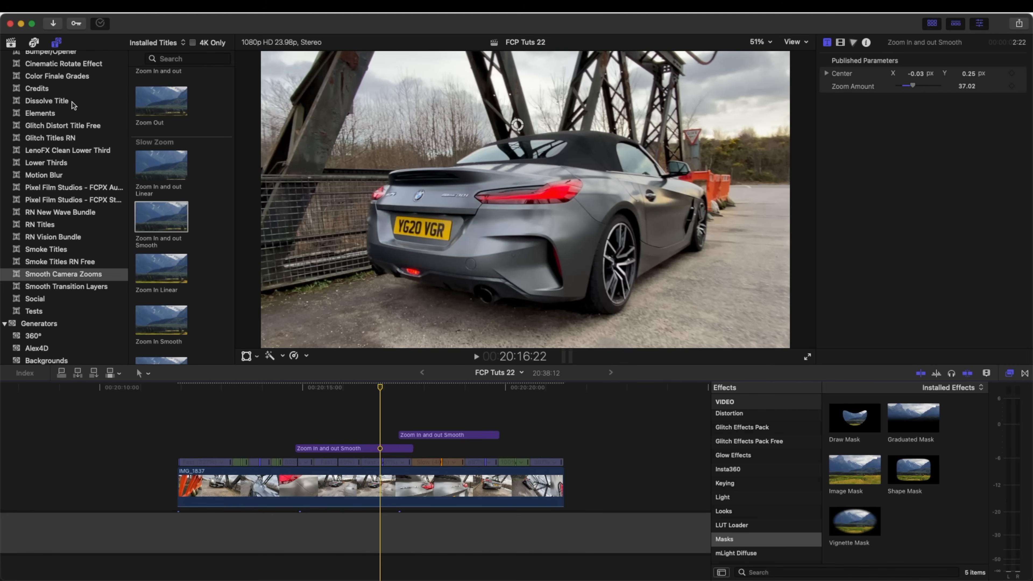
scroll(72, 102, up, 5)
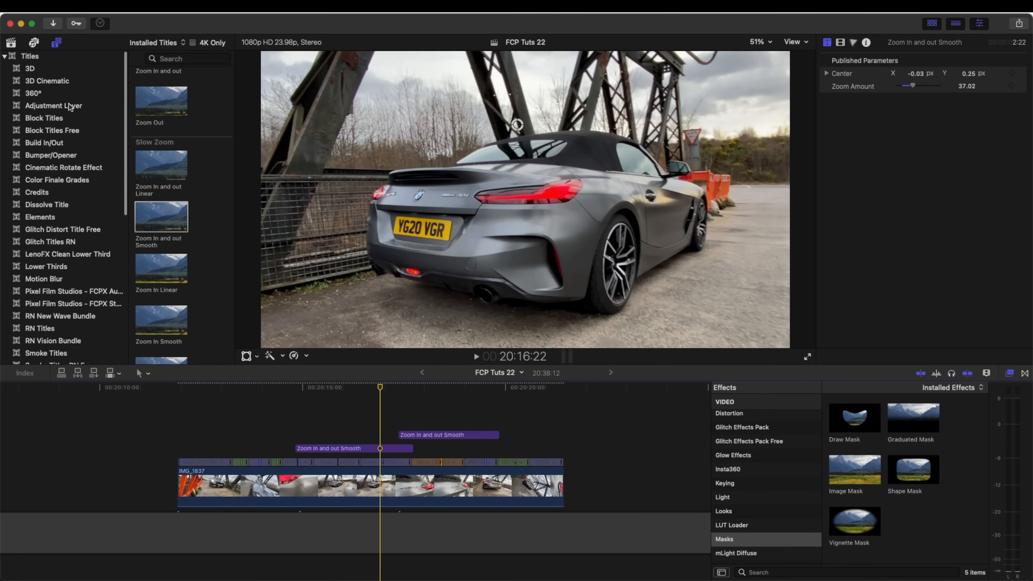
click(68, 104)
click(162, 96)
drag(162, 96, 180, 418)
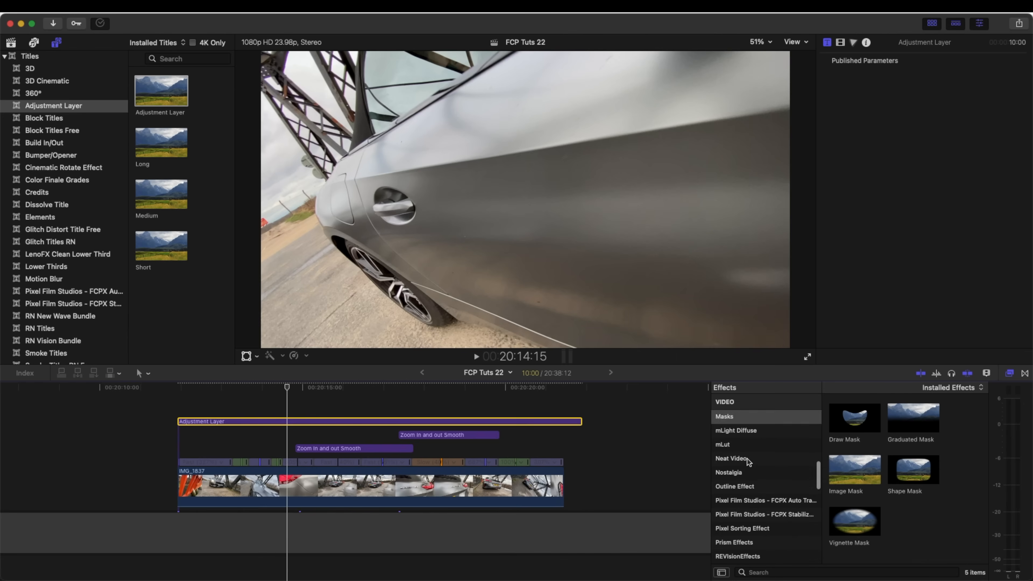
- Apply the RSMB motion blur effect from REVisionEffects to the adjustment layer
scroll(750, 463, down, 5)
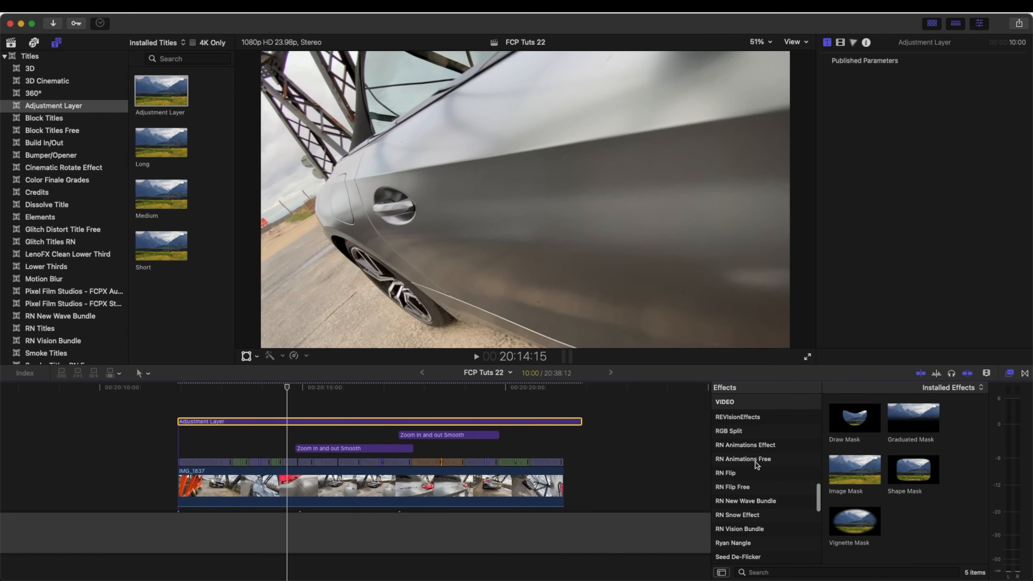
scroll(749, 447, up, 1)
click(720, 446)
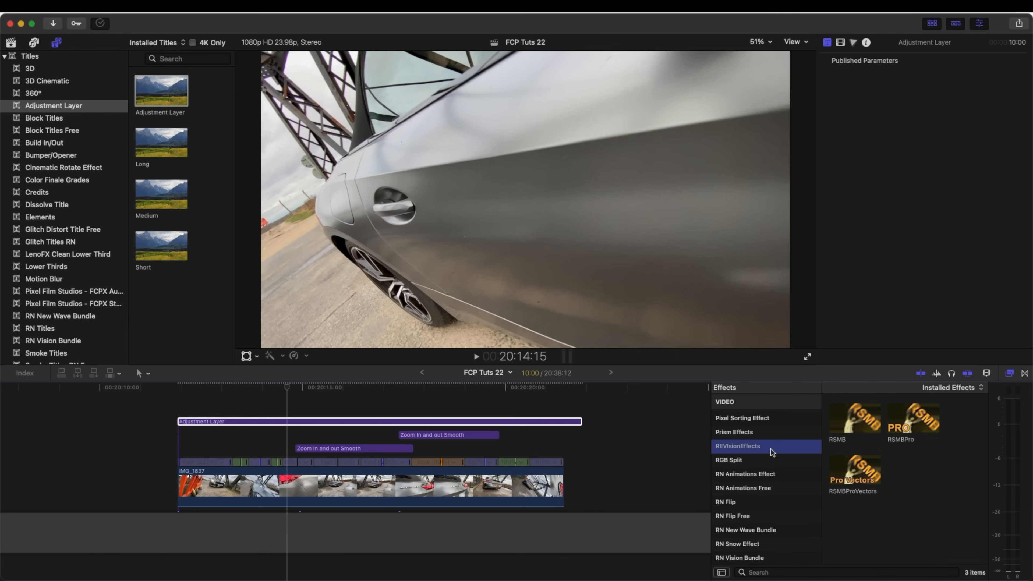
drag(858, 421, 329, 426)
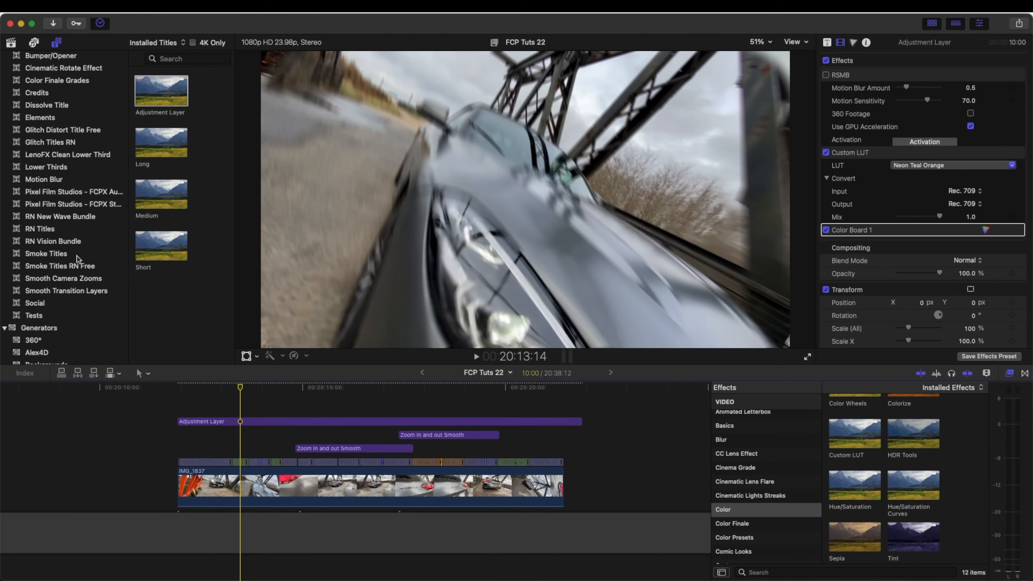
- Try the Moderate Motion Blur 2 title over the start of the car clip
scroll(77, 257, up, 3)
click(66, 221)
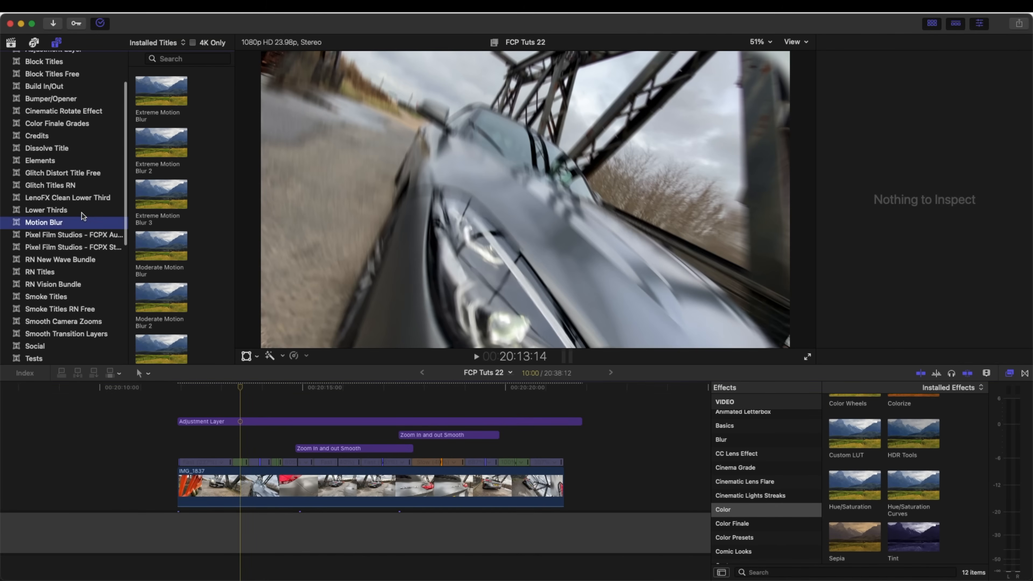
scroll(171, 211, down, 2)
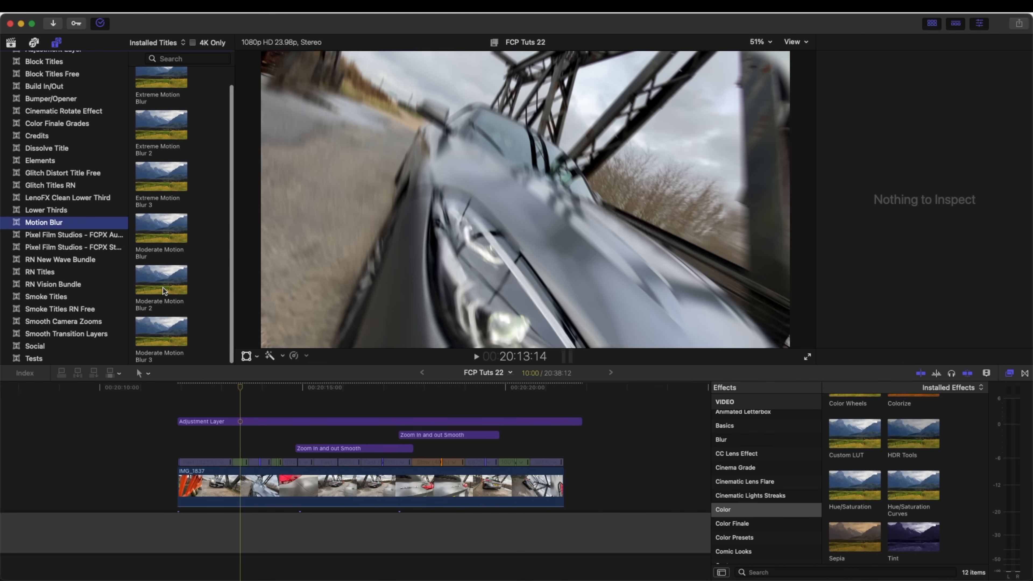
drag(163, 287, 203, 419)
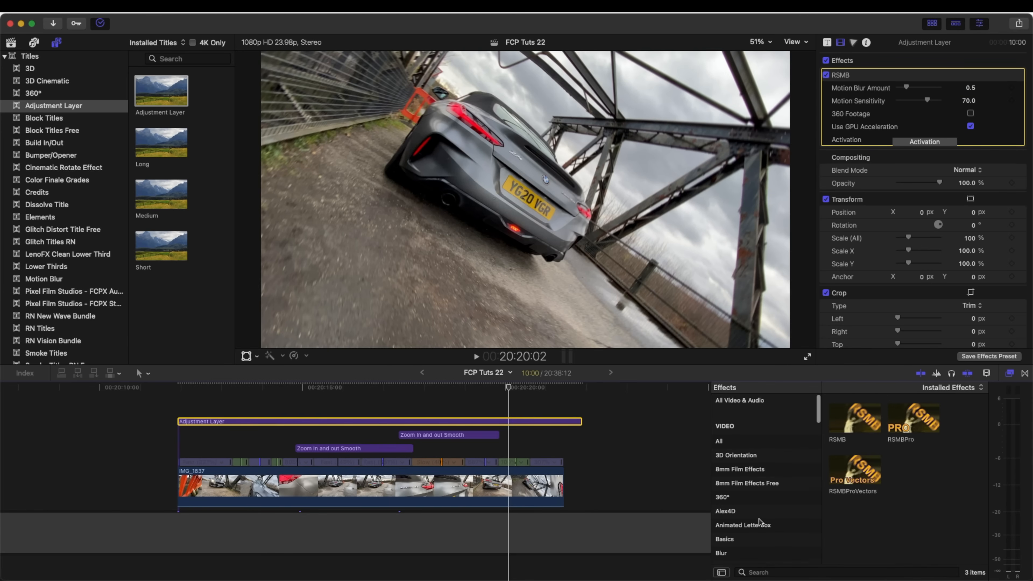
- Apply a Custom LUT effect to the adjustment layer using Neon Teal Orange from Explorer Lut Pack Vol 3
scroll(760, 523, up, 3)
scroll(760, 524, down, 5)
click(761, 510)
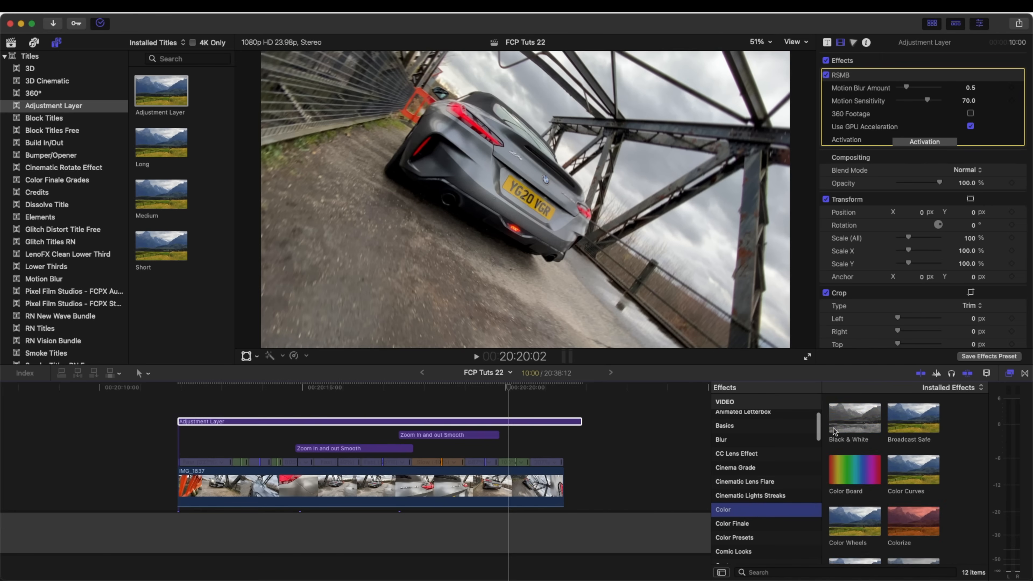
scroll(862, 441, down, 4)
double_click(858, 438)
click(952, 165)
mouse_move(931, 227)
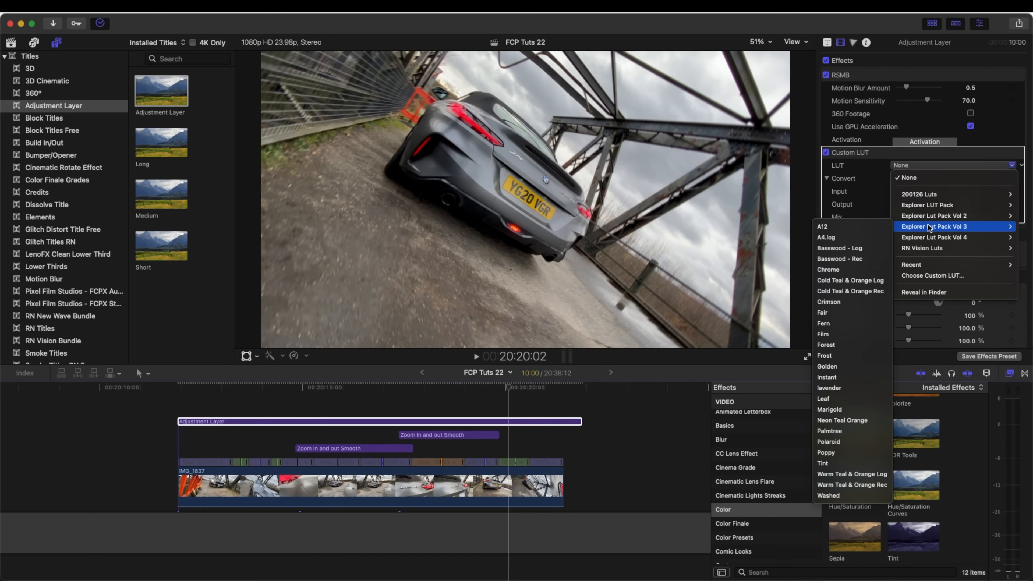
click(851, 420)
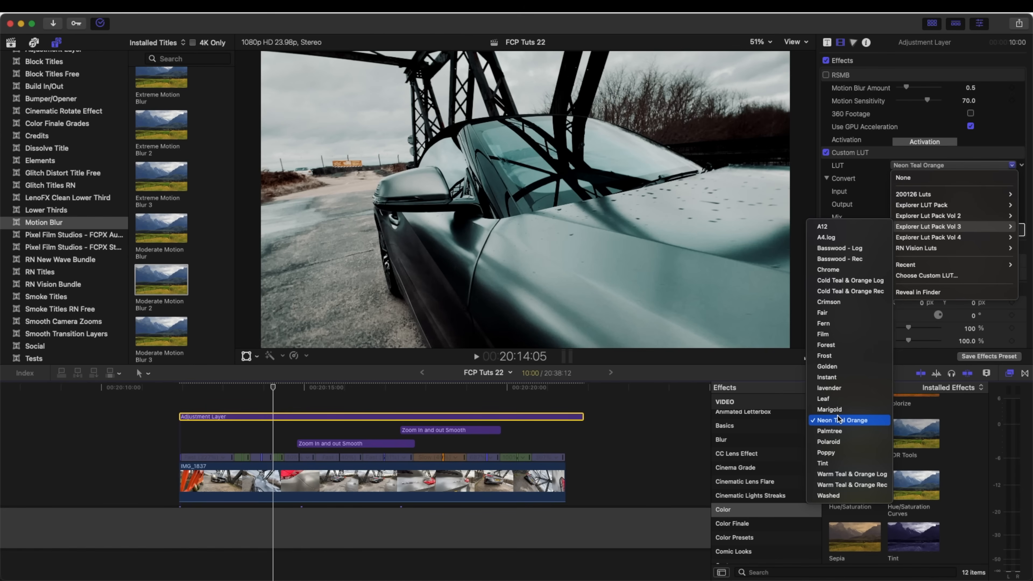
click(838, 416)
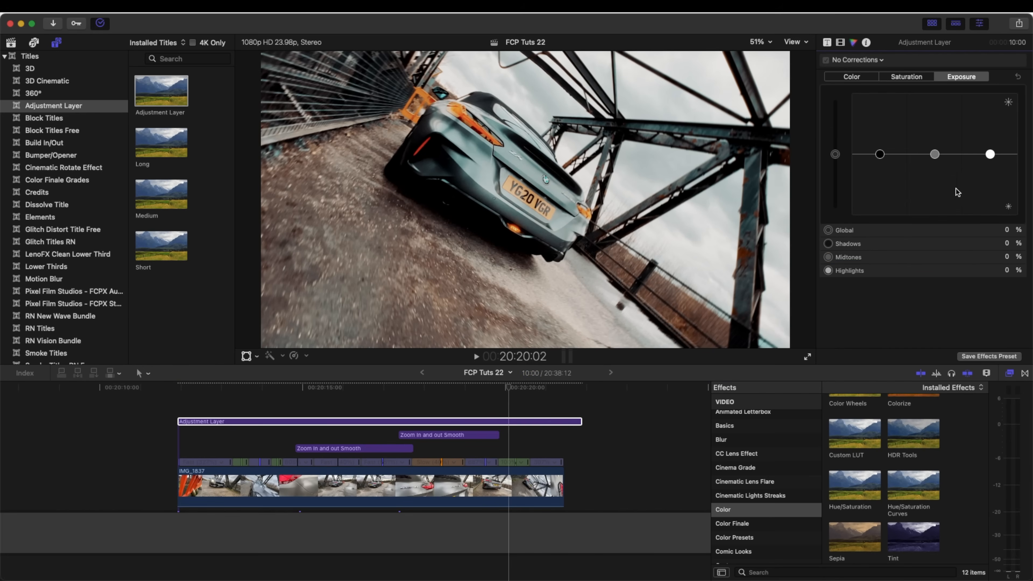
- Lower the adjustment layer's midtones exposure to -40% with a color board and play back the graded clip
drag(935, 155, 936, 181)
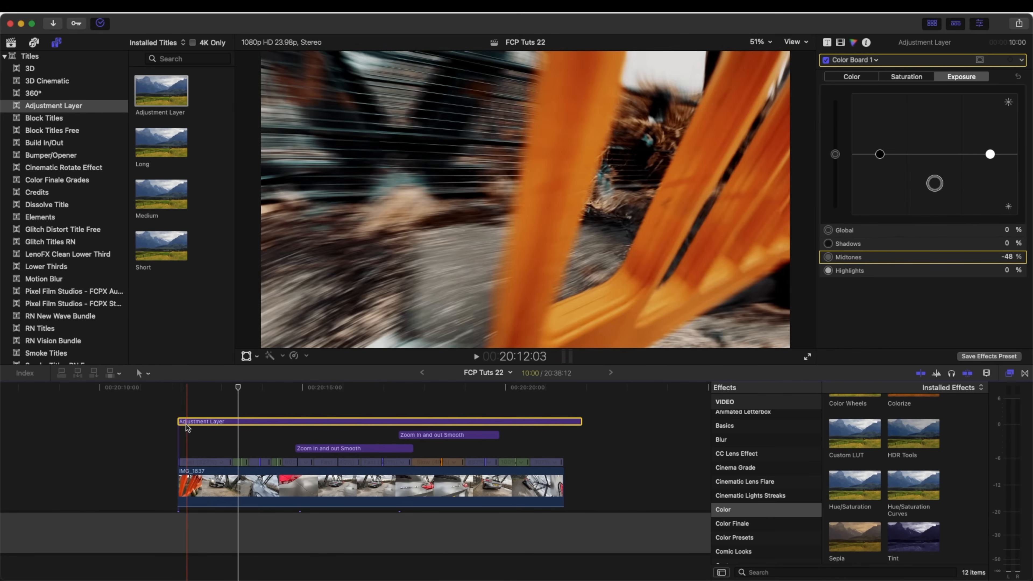
key(space)
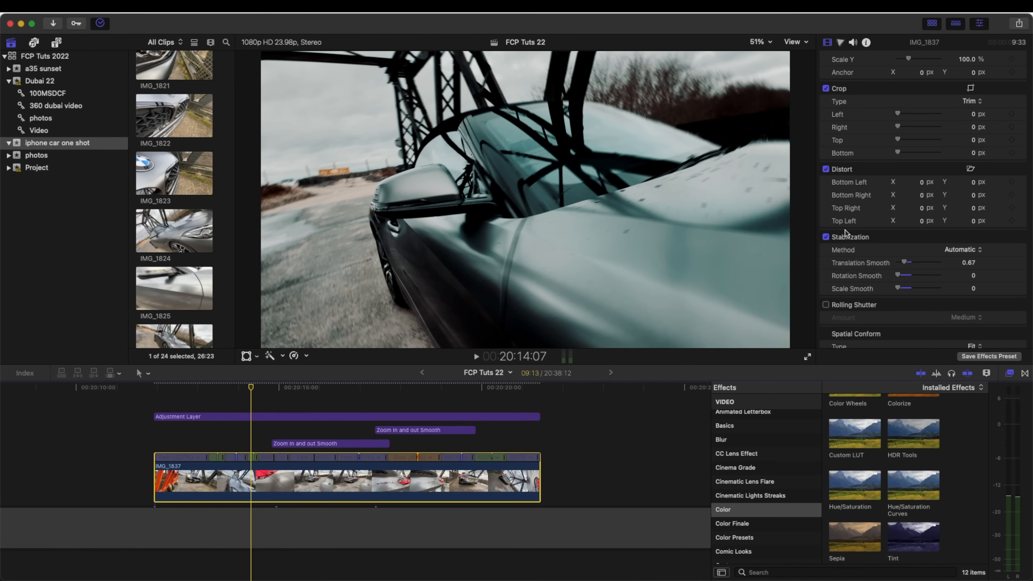
- Change the stabilization method of the IMG_1837 clip
click(945, 250)
click(953, 276)
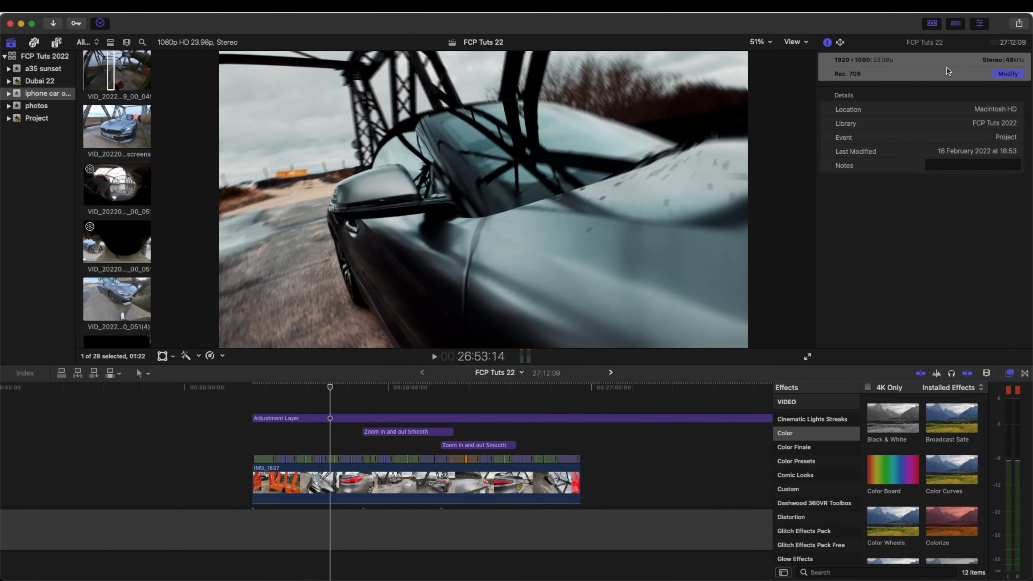
- Set the FCP Tuts 22 project's video format to 4K at 3840x2160
click(1006, 74)
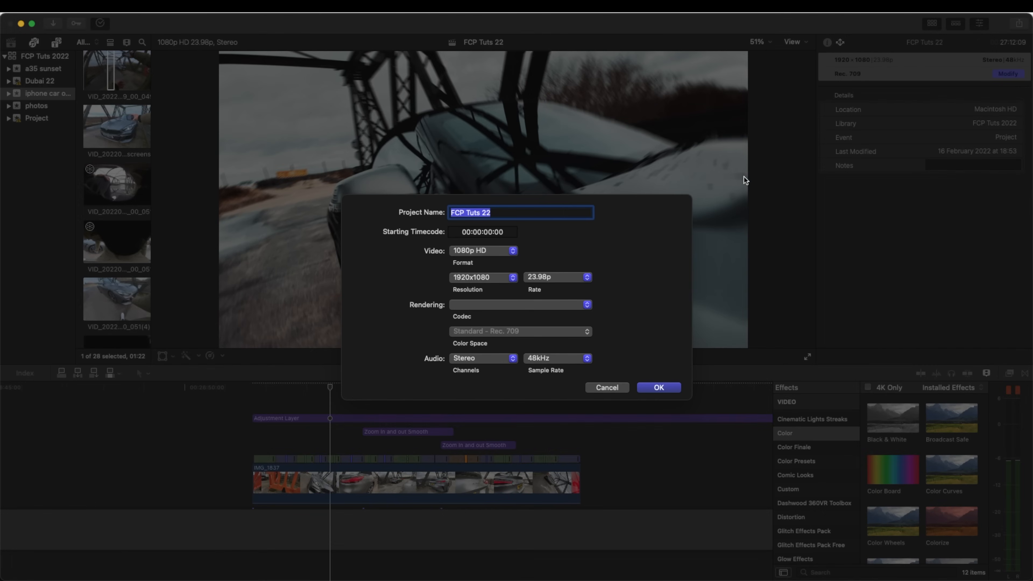
click(511, 251)
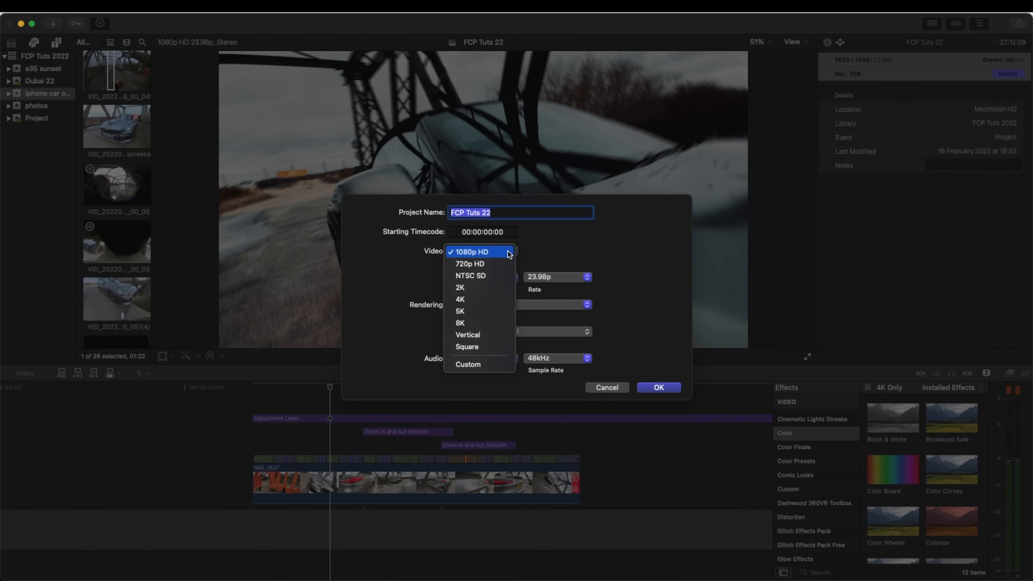
click(492, 256)
click(490, 252)
click(472, 299)
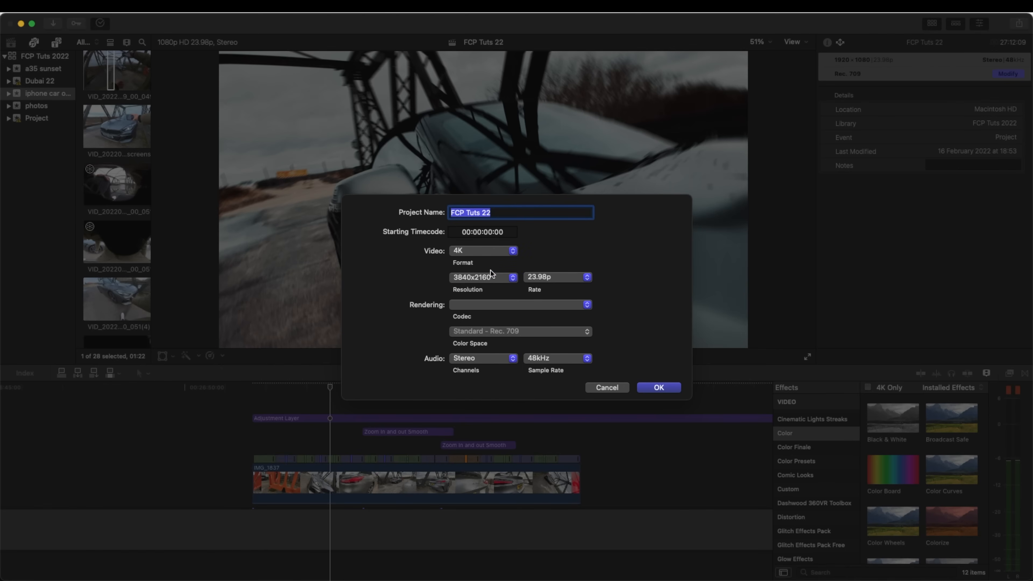
click(658, 387)
- Select an 8:02 range spanning the IMG_1837 clip and open the Apple Devices 1080p export settings for it
key(alt+w)
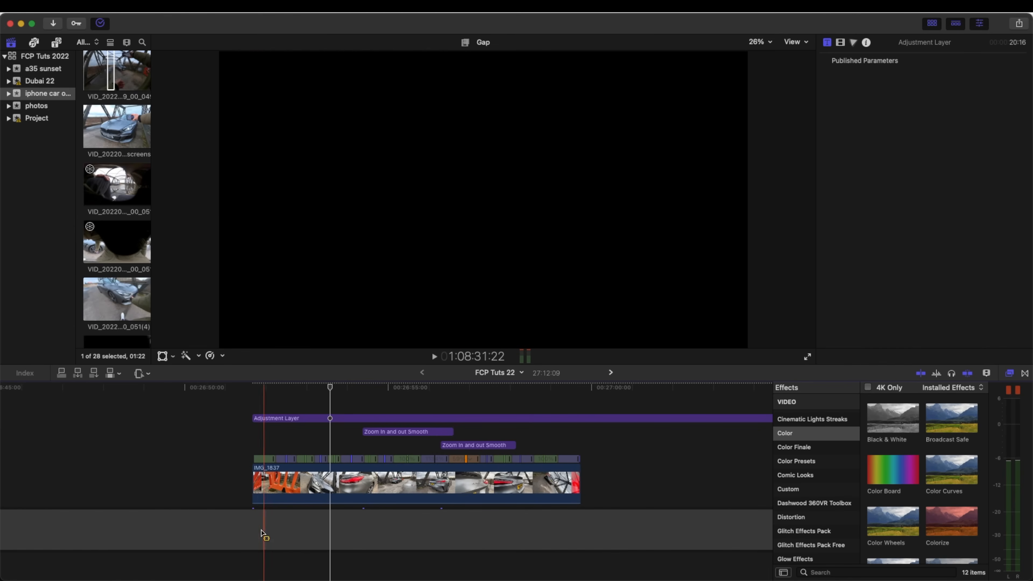
drag(263, 531, 580, 532)
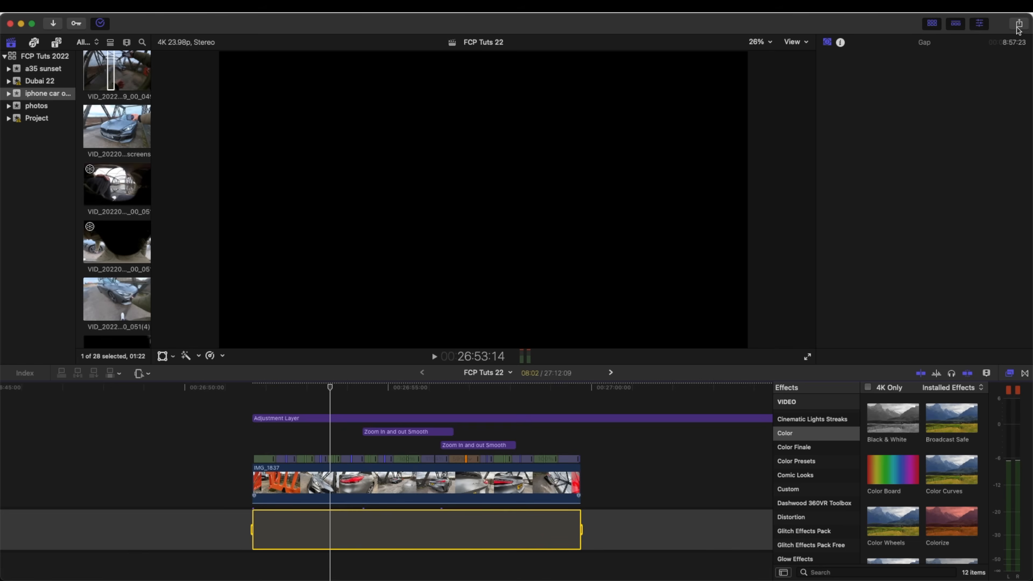
click(1018, 25)
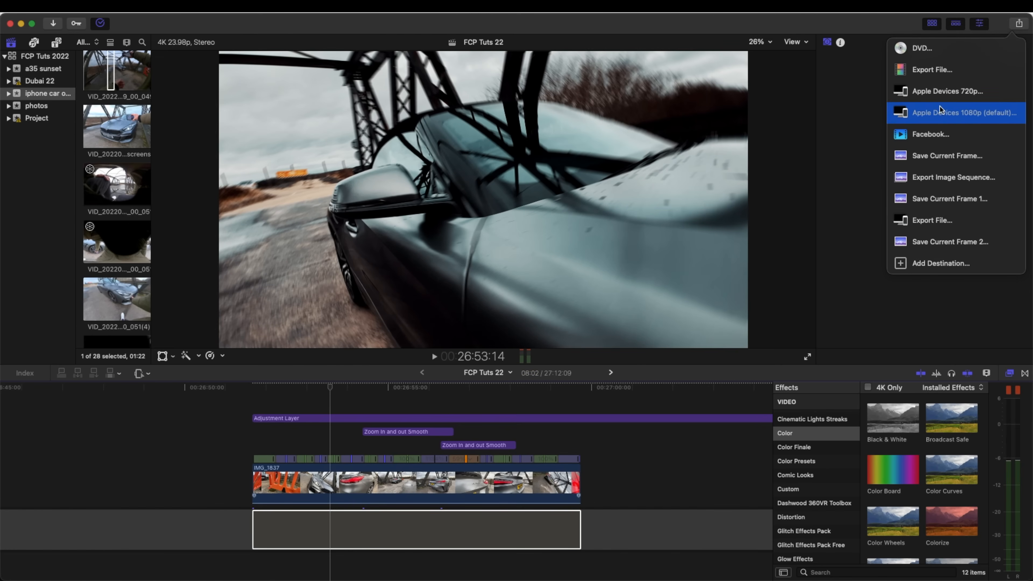
click(949, 113)
key(Return)
click(513, 127)
- Review the export's format, codec and resolution options, keeping Apple Devices, H.264 Better Quality and 3840 x 2160
click(613, 172)
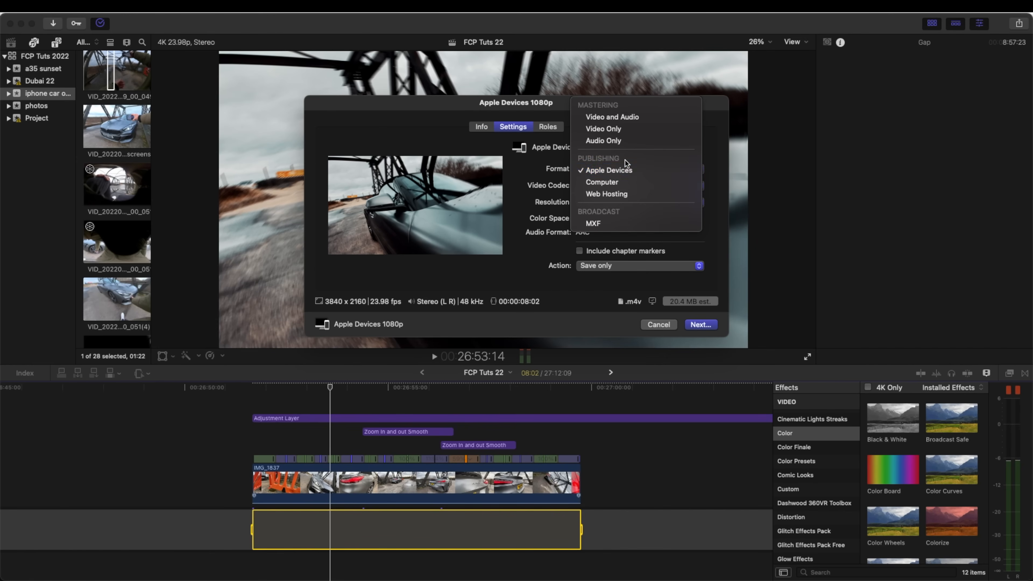
click(612, 172)
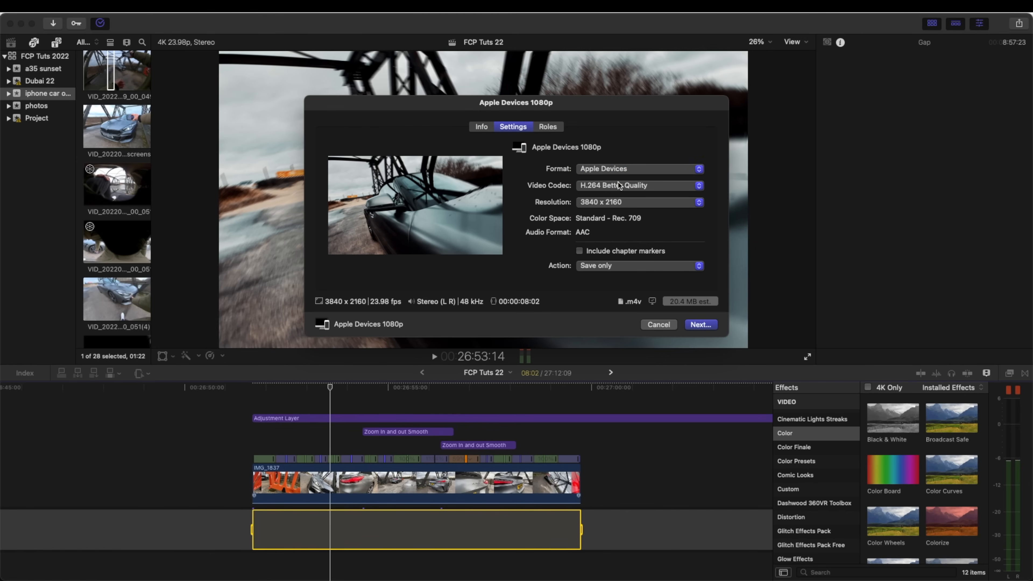
click(626, 188)
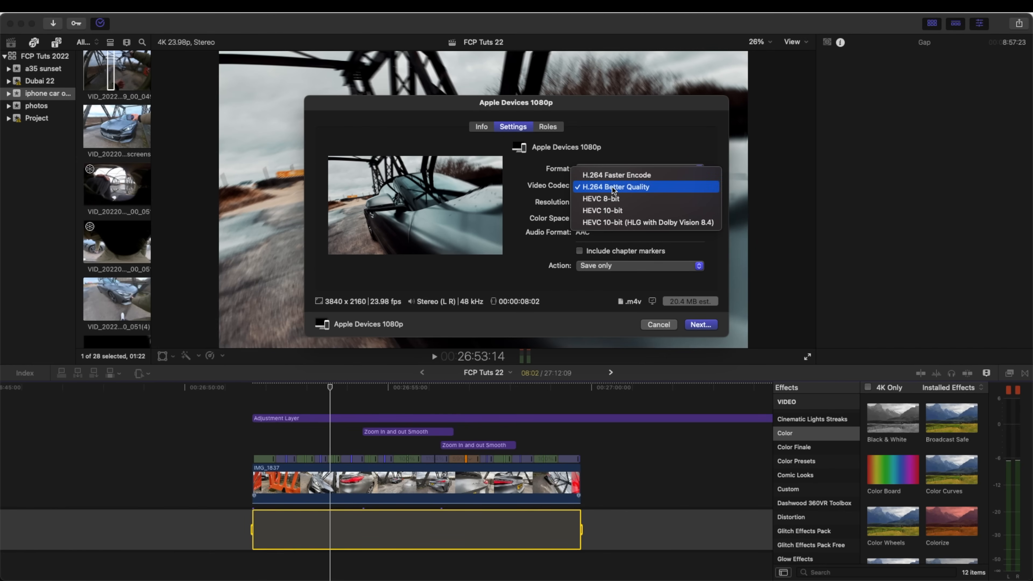
click(613, 188)
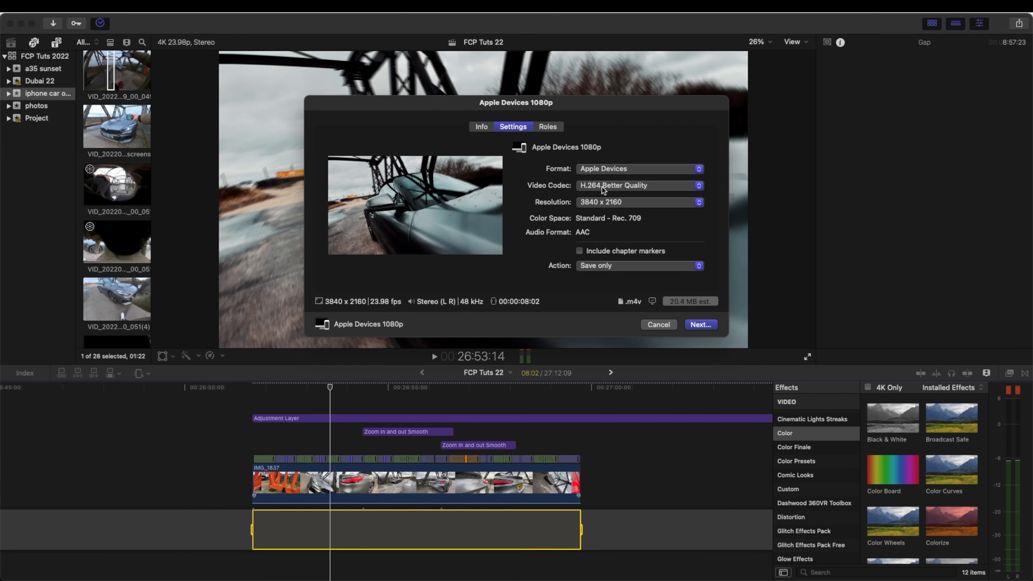
click(618, 205)
click(628, 204)
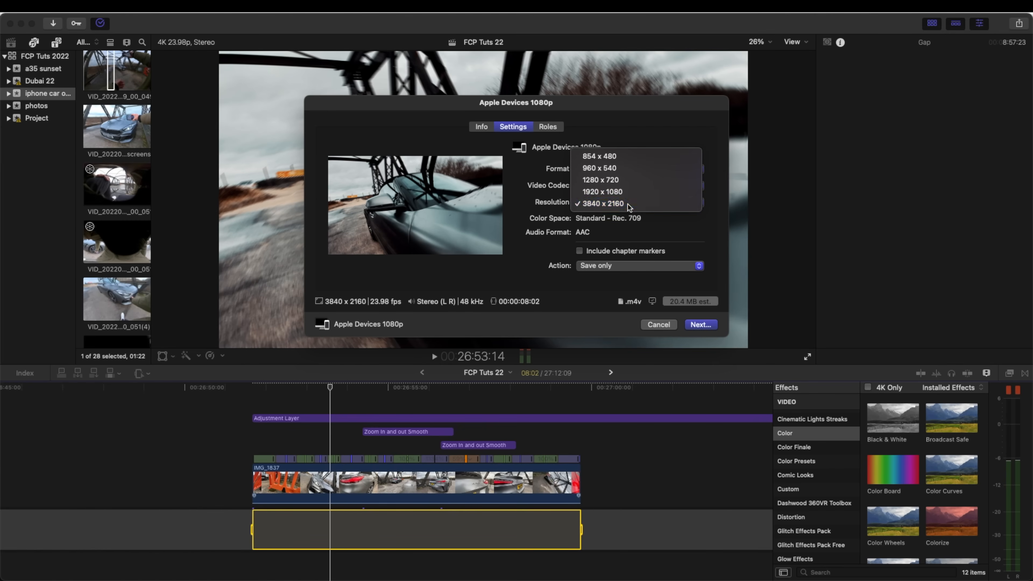
- Switch the export format to Computer, comparing its output file type with Apple Devices
click(625, 173)
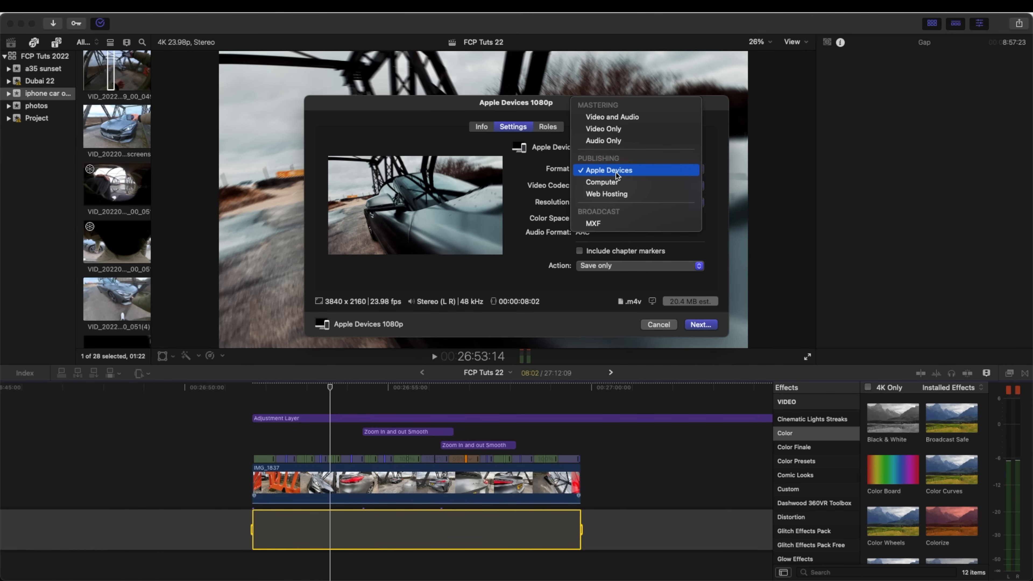
click(627, 186)
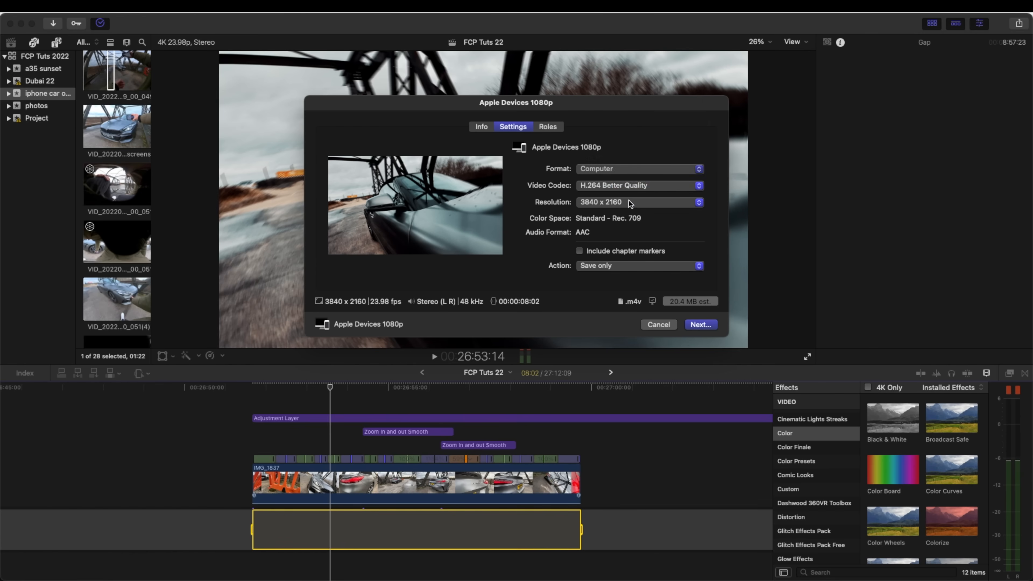
click(622, 170)
click(622, 183)
click(629, 169)
click(625, 148)
click(631, 169)
click(621, 178)
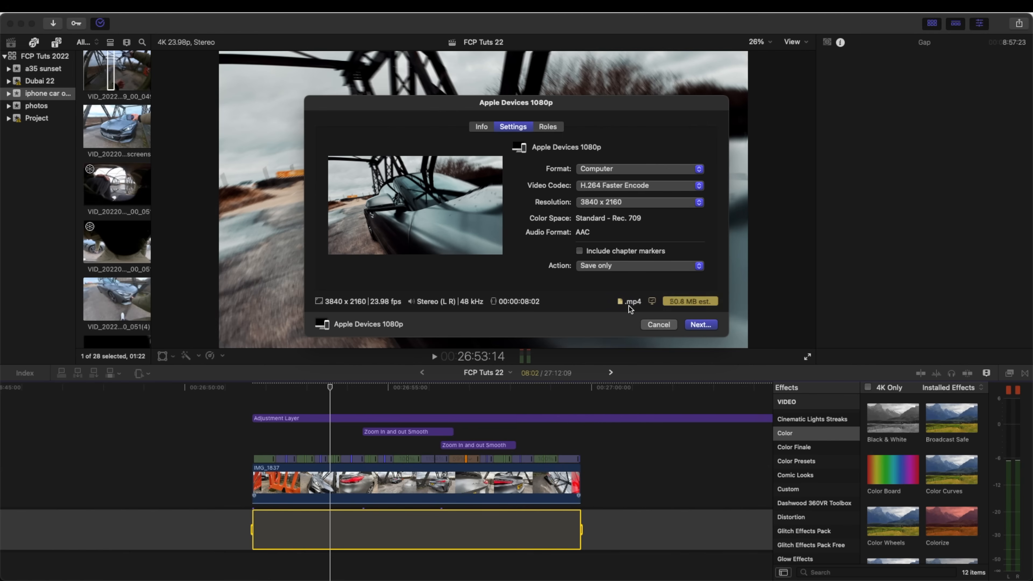
- Compare the Web Hosting export format with Apple Devices and leave the format set to Apple Devices
click(606, 169)
click(597, 173)
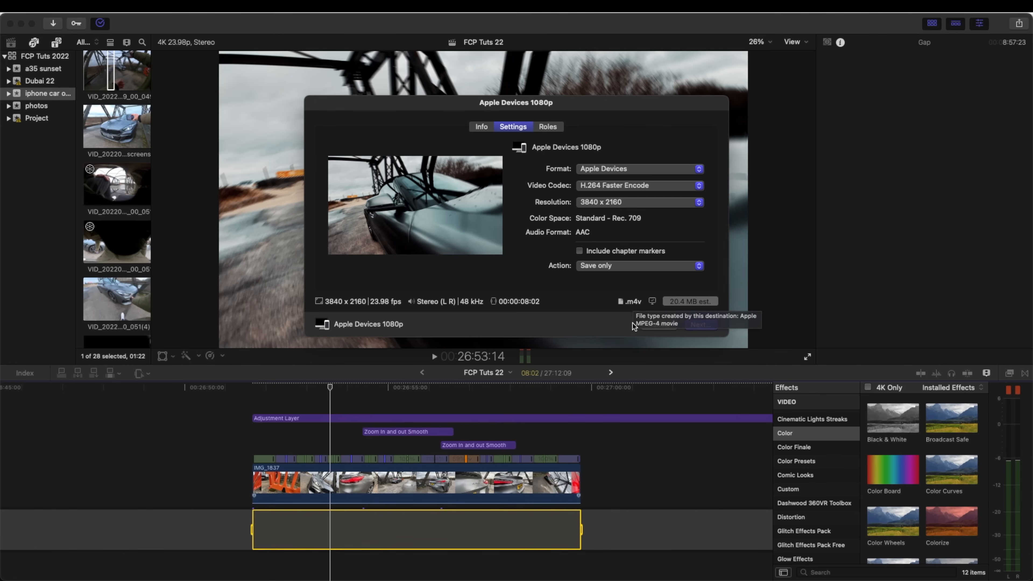
mouse_move(653, 302)
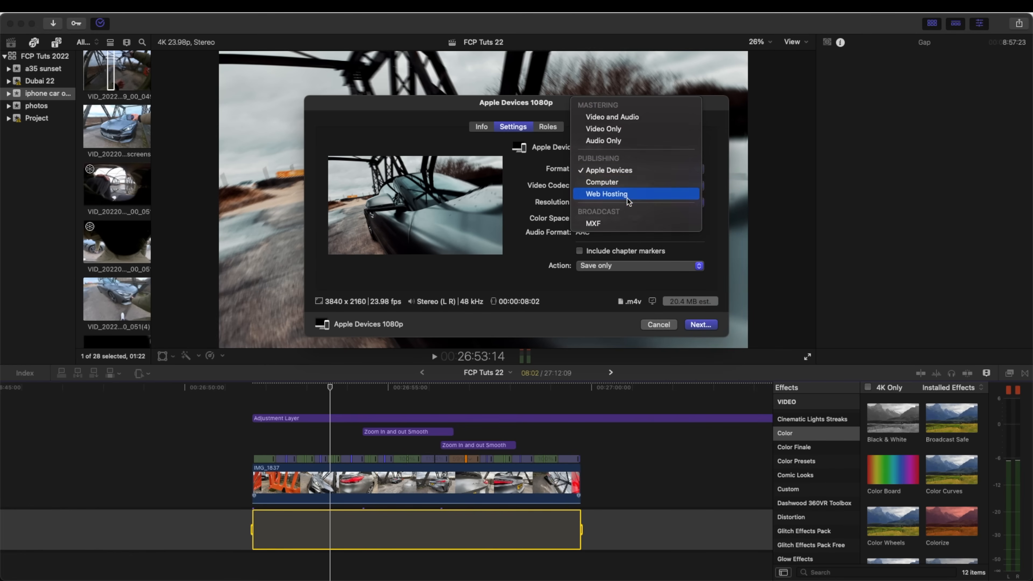
click(629, 195)
click(640, 169)
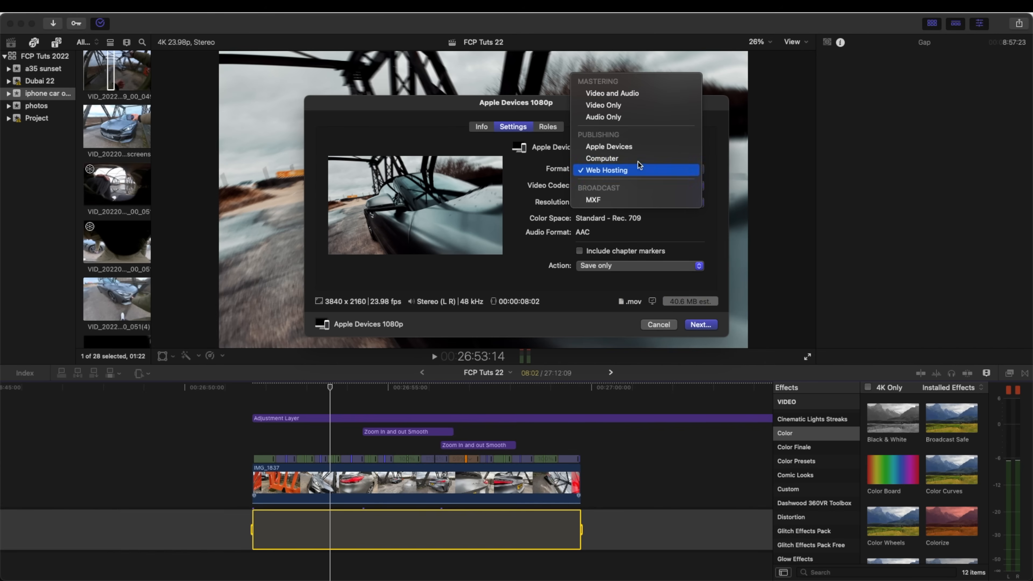
click(645, 146)
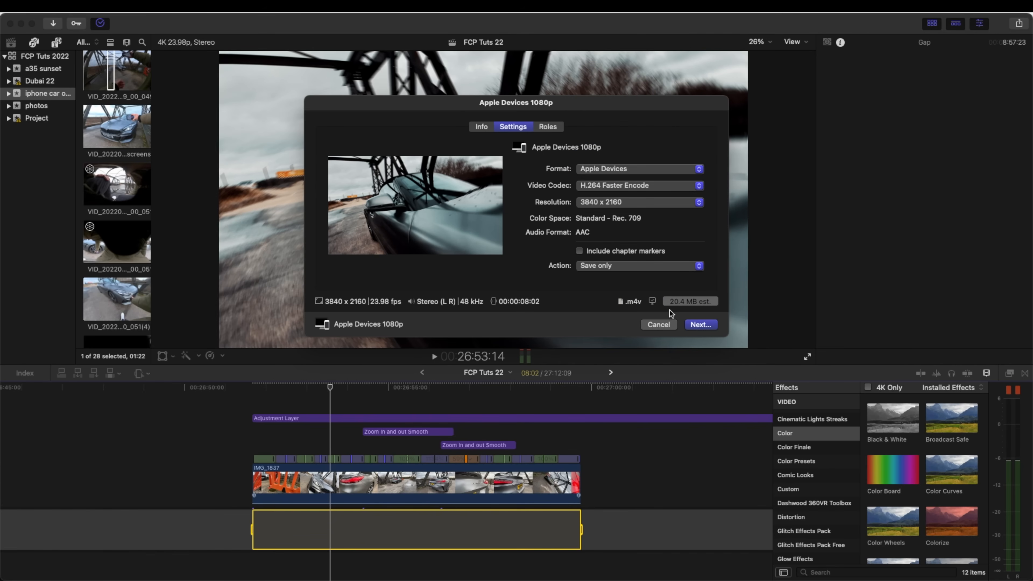